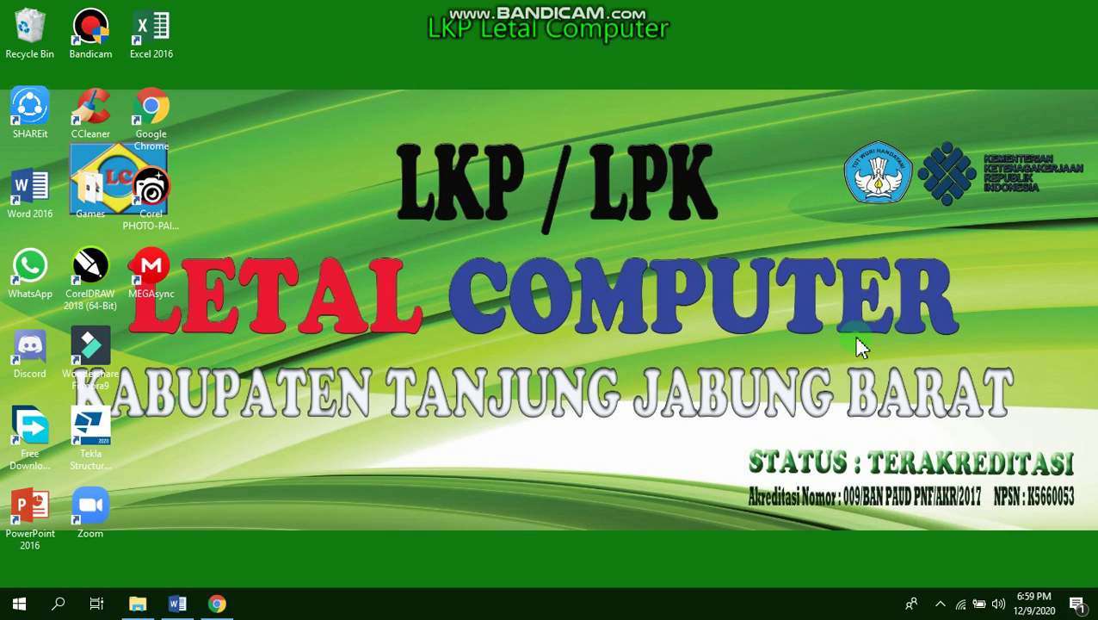
Step: Restore the Word document with the BAB I PENDAHULUAN chapter from the taskbar
{"action": "mouse_move", "coordinate": [184, 602]}
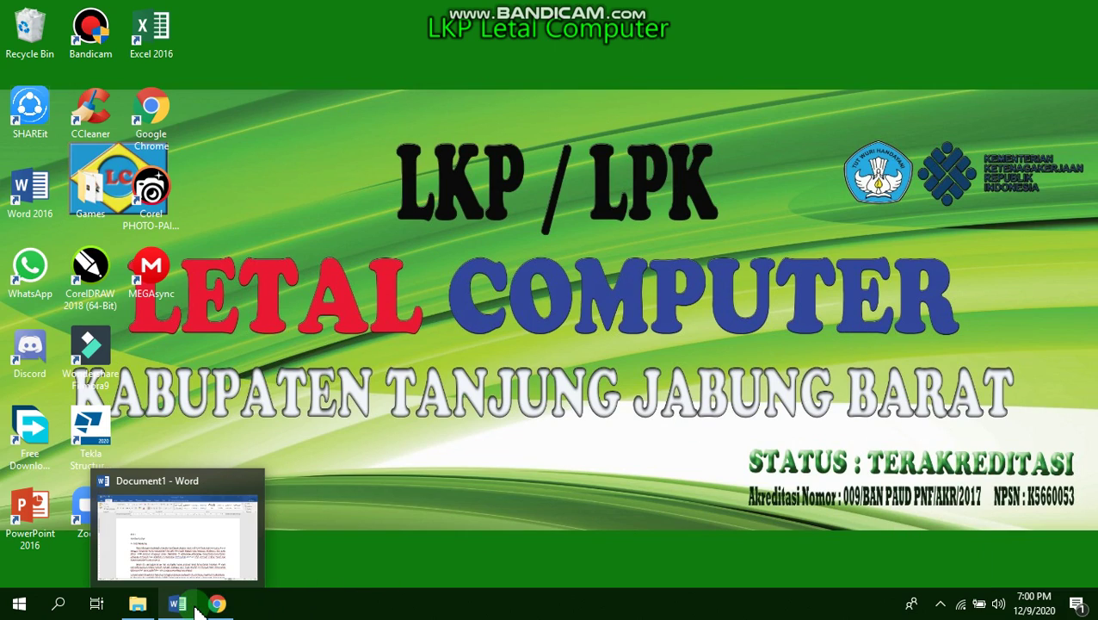
{"action": "left_click", "coordinate": [195, 606]}
{"action": "right_click", "coordinate": [196, 604]}
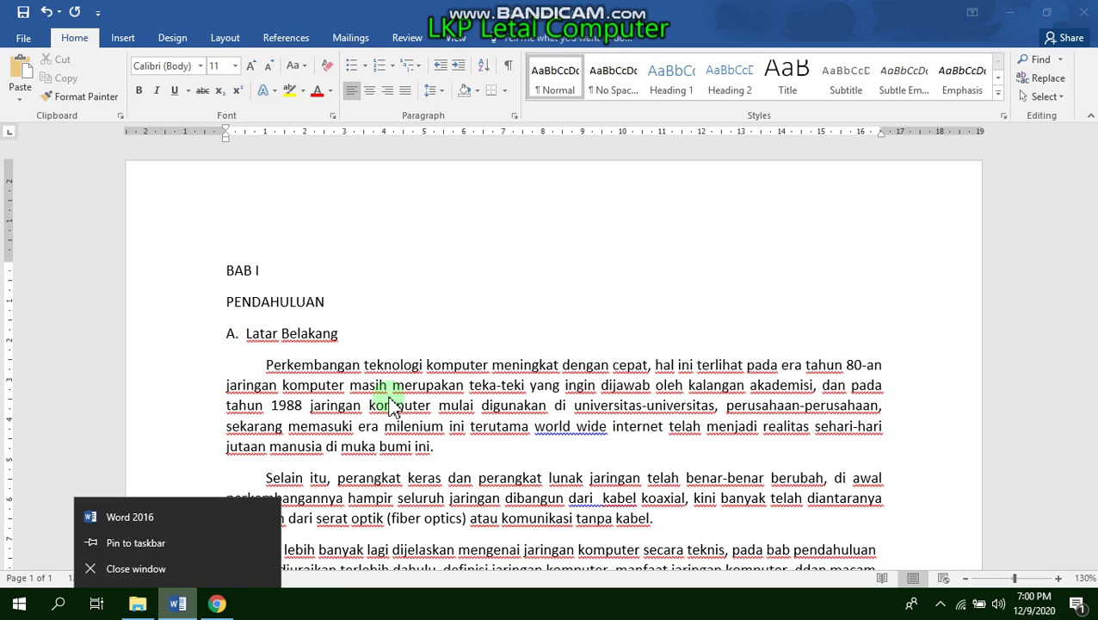
Step: Copy the opening 'Perkembangan teknologi…' Latar Belakang paragraph
{"action": "left_click", "coordinate": [267, 363]}
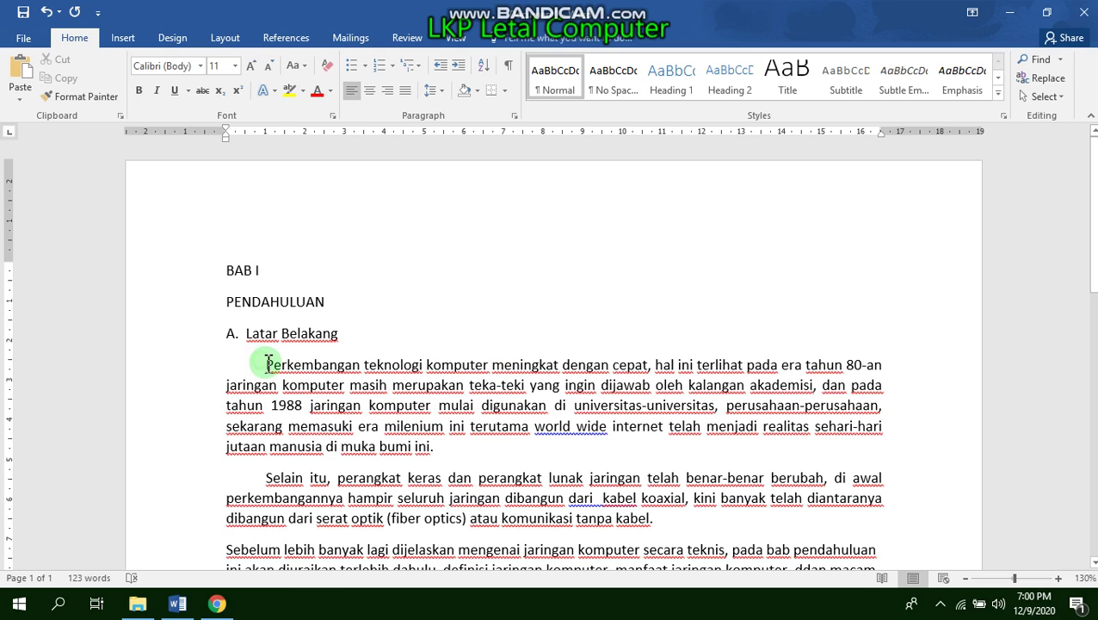
{"action": "mouse_move", "coordinate": [265, 364]}
{"action": "left_mouse_down"}
{"action": "mouse_move", "coordinate": [646, 413]}
{"action": "mouse_move", "coordinate": [496, 449]}
{"action": "mouse_move", "coordinate": [520, 443]}
{"action": "left_mouse_up"}
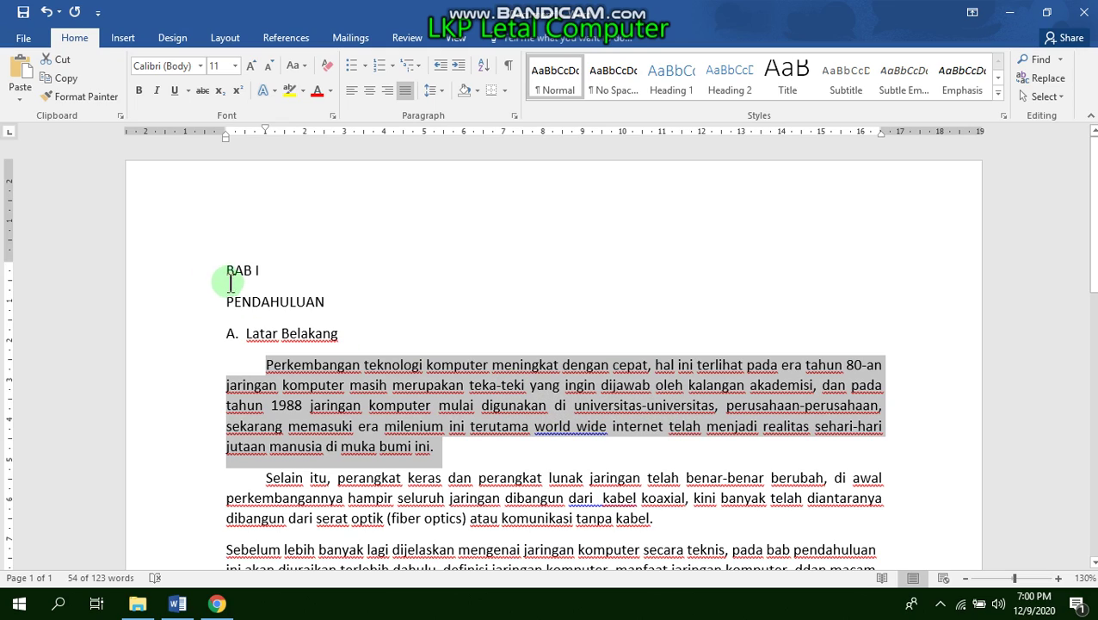
{"action": "left_click", "coordinate": [64, 79]}
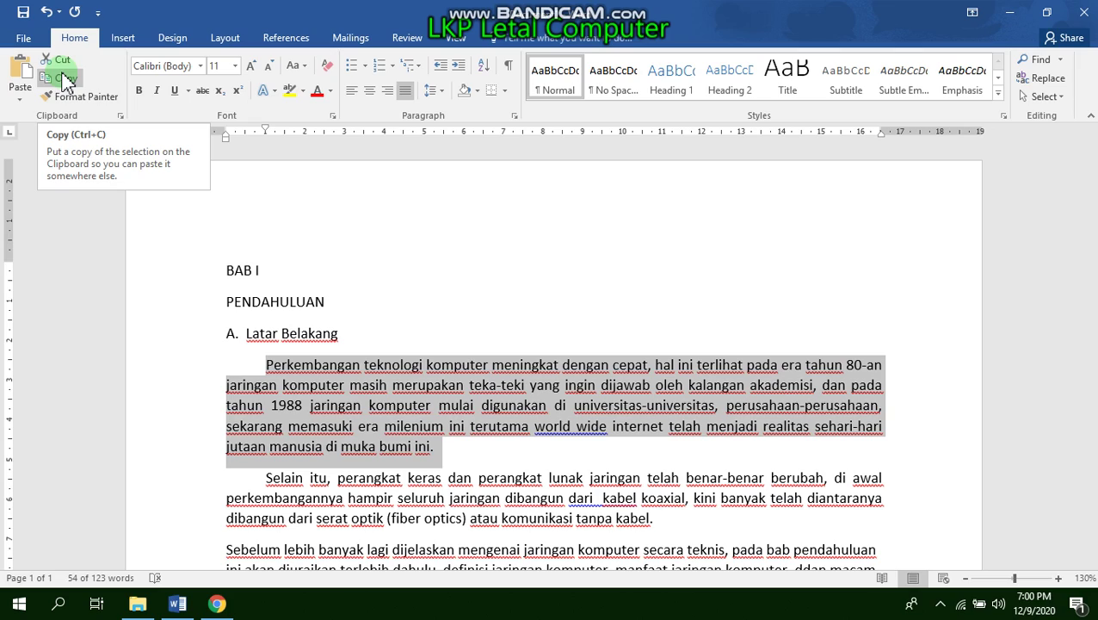
{"action": "left_click", "coordinate": [68, 83]}
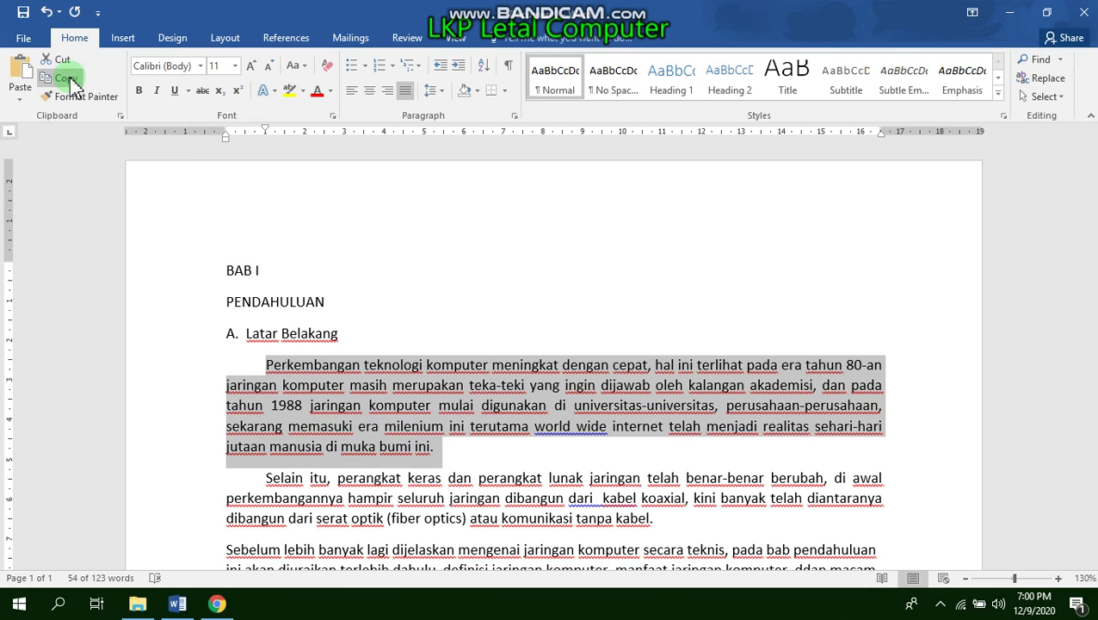
Step: Add a new empty line after 'jaringan komputer.' at the end of the last paragraph
{"action": "scroll", "coordinate": [465, 368], "scroll_direction": "down", "scroll_amount": 2}
{"action": "scroll", "coordinate": [465, 368], "scroll_direction": "down", "scroll_amount": 1}
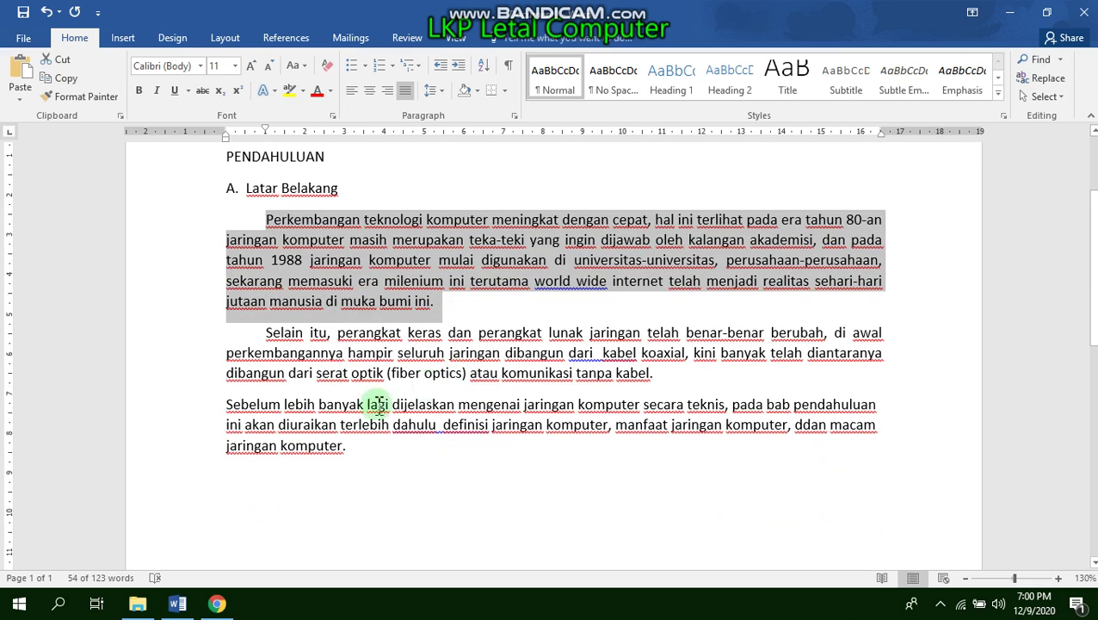
{"action": "left_click", "coordinate": [393, 454]}
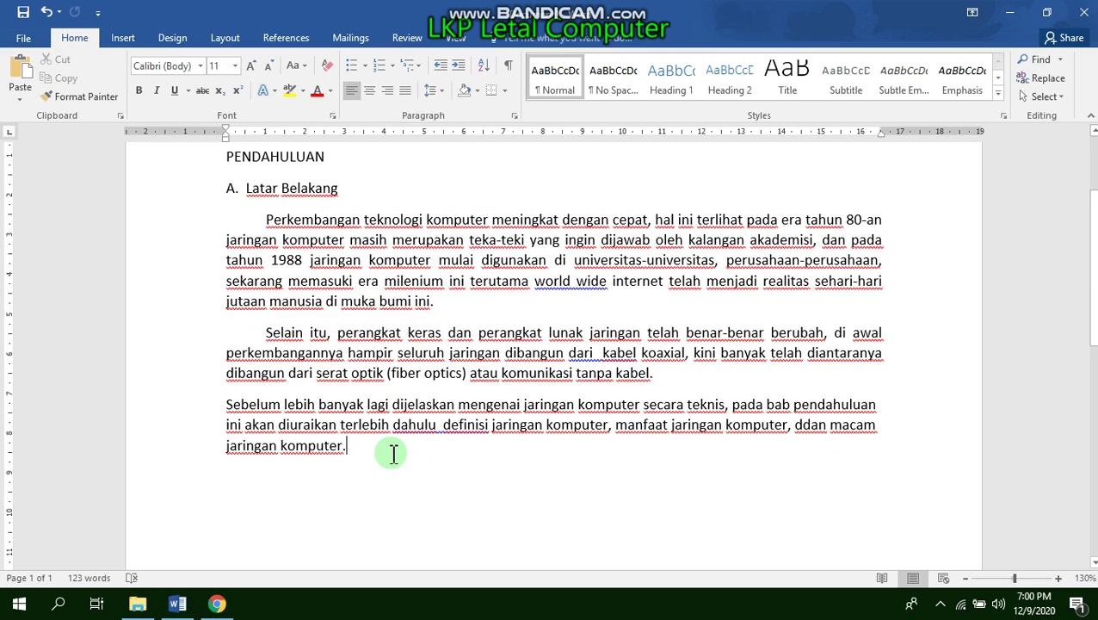
{"action": "key", "text": "Return"}
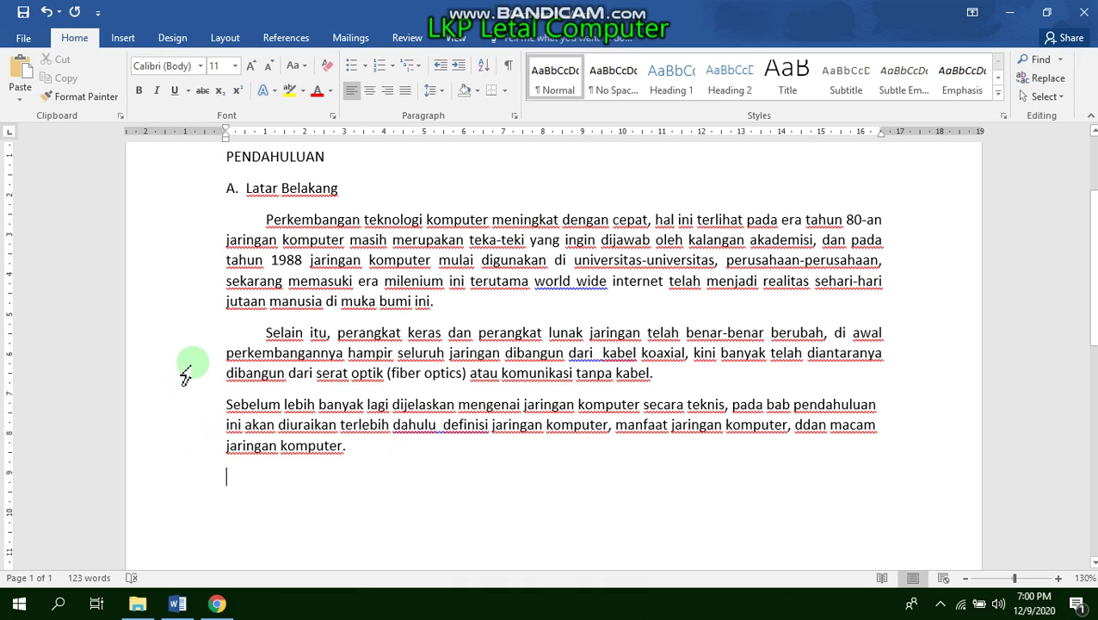
{"action": "left_click", "coordinate": [25, 74]}
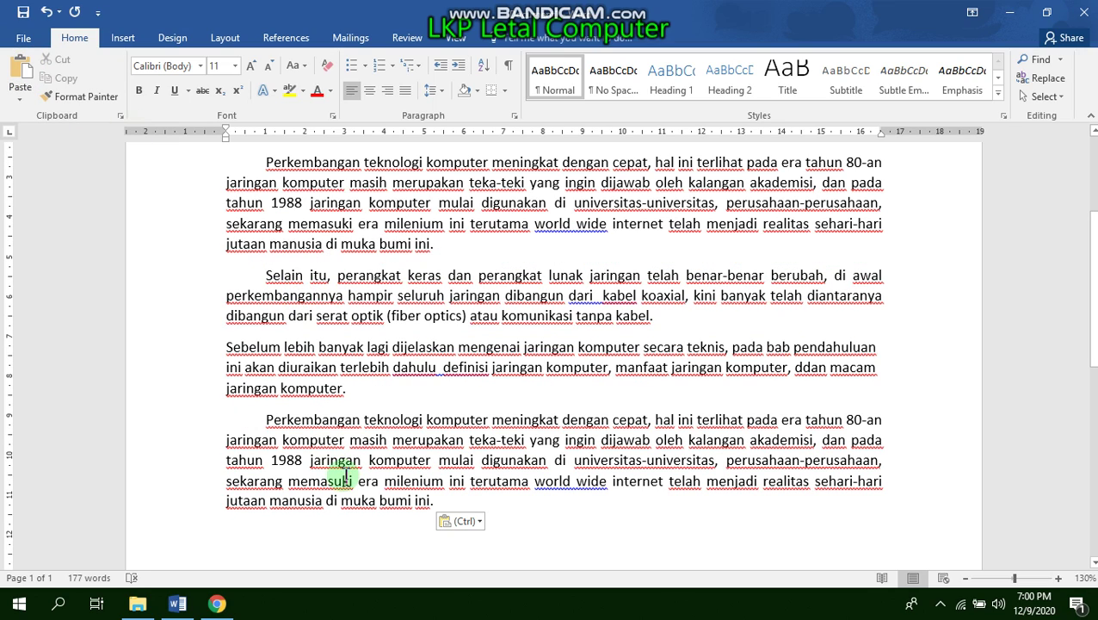
{"action": "left_click_drag", "start_coordinate": [266, 162], "coordinate": [475, 244]}
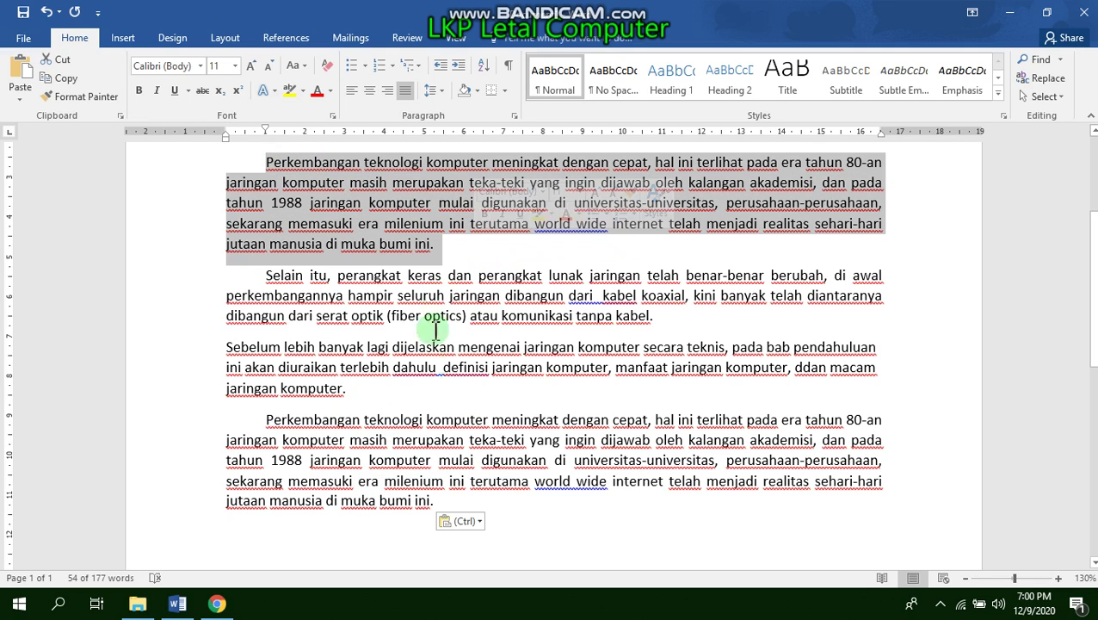
{"action": "left_click", "coordinate": [258, 421]}
{"action": "left_click_drag", "start_coordinate": [265, 420], "coordinate": [463, 498]}
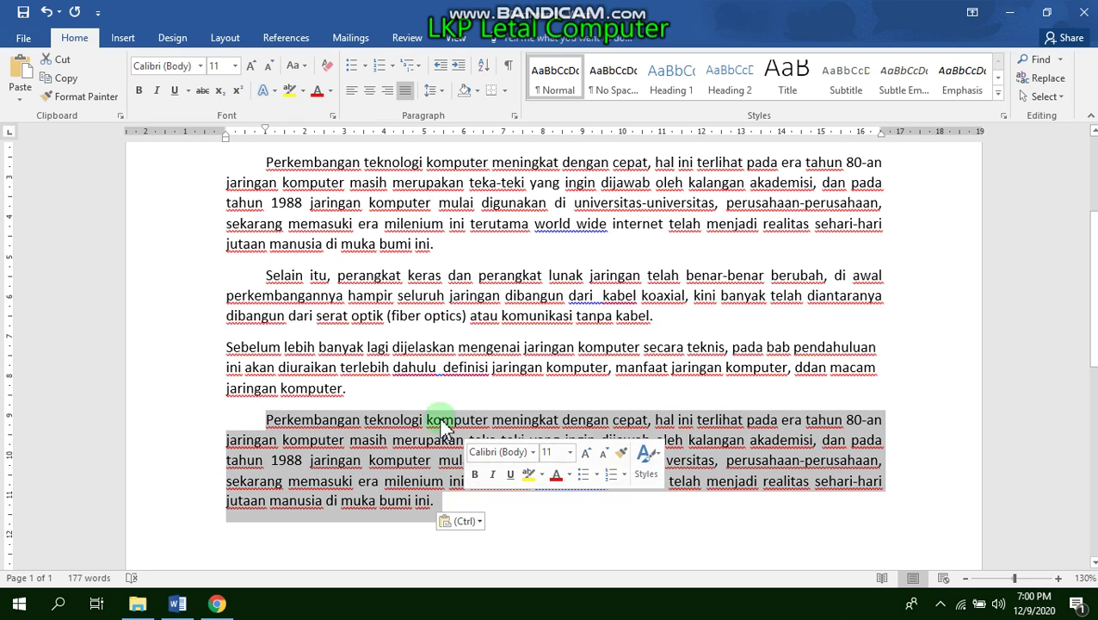
{"action": "mouse_move", "coordinate": [266, 420]}
{"action": "left_mouse_down"}
{"action": "mouse_move", "coordinate": [424, 480]}
{"action": "mouse_move", "coordinate": [449, 512]}
{"action": "left_mouse_up"}
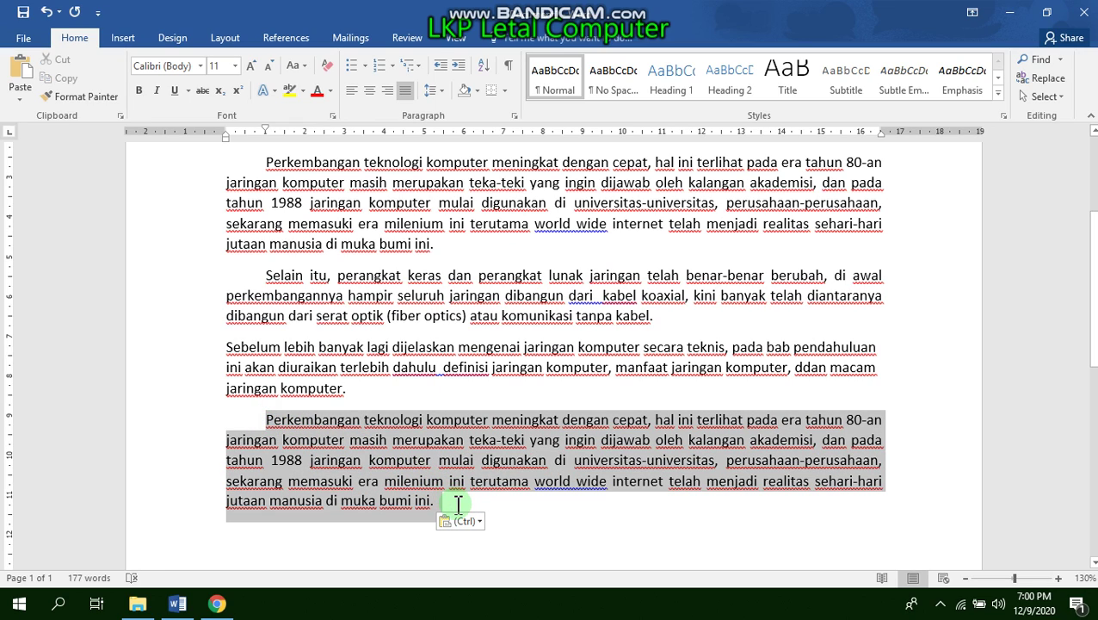
{"action": "key", "text": "Delete"}
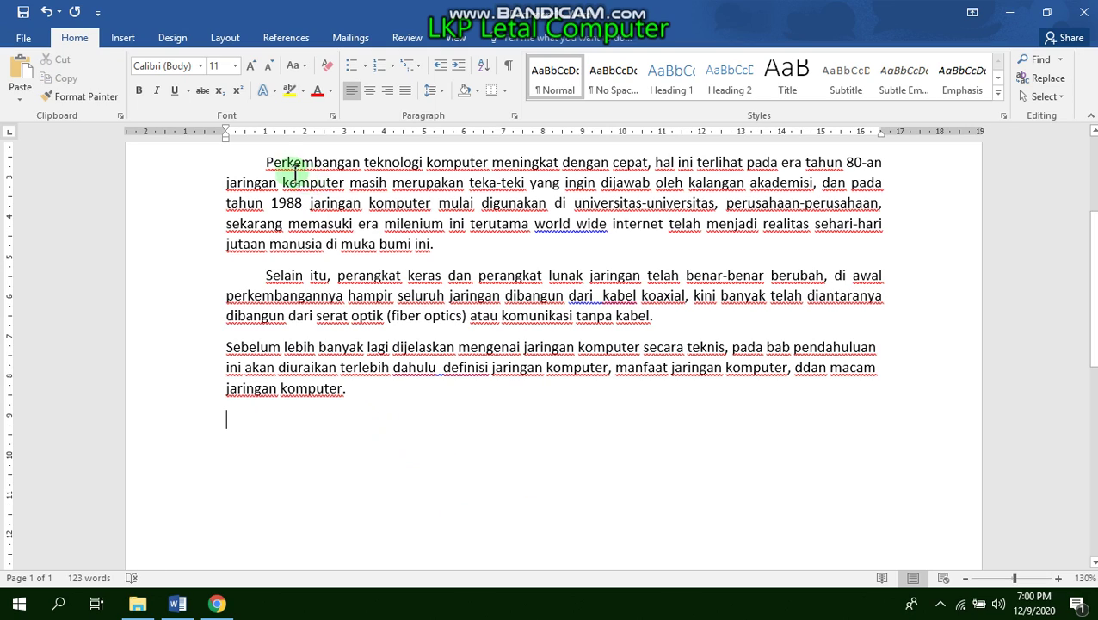
{"action": "left_click_drag", "start_coordinate": [266, 162], "coordinate": [469, 244]}
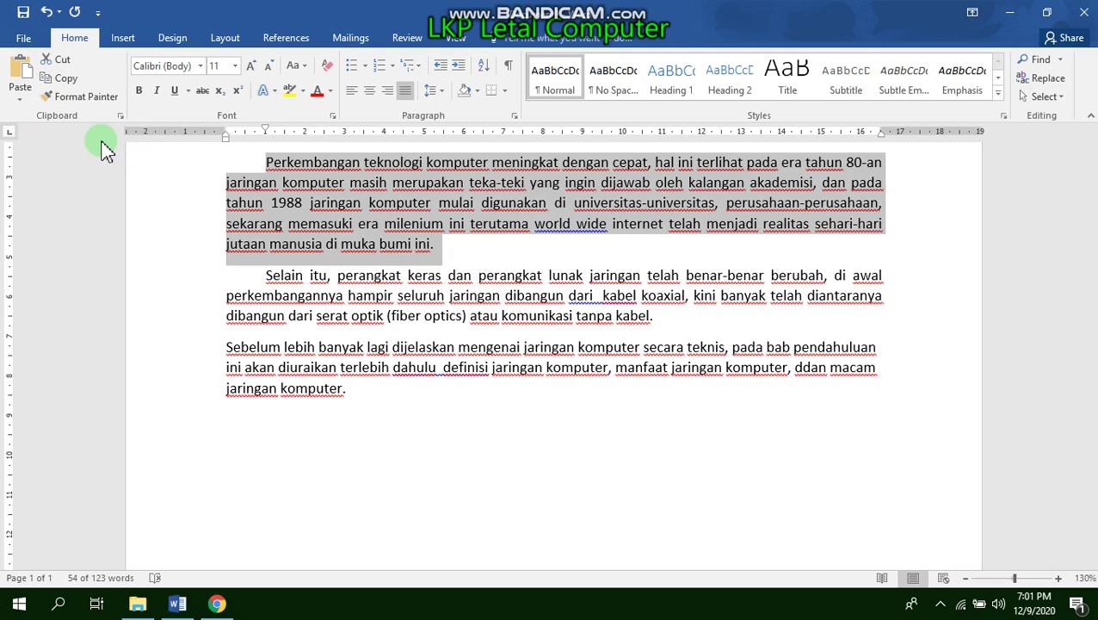
Step: Paste the copied 'Perkembangan teknologi…' paragraph onto the empty line at the document's end
{"action": "left_click", "coordinate": [60, 86]}
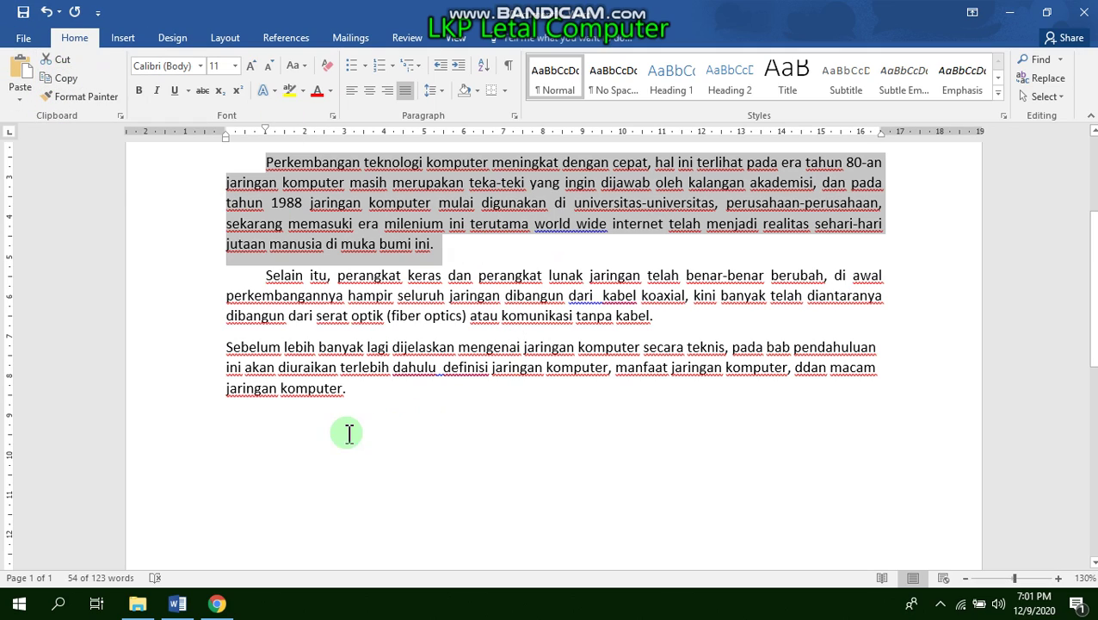
{"action": "left_click", "coordinate": [317, 431]}
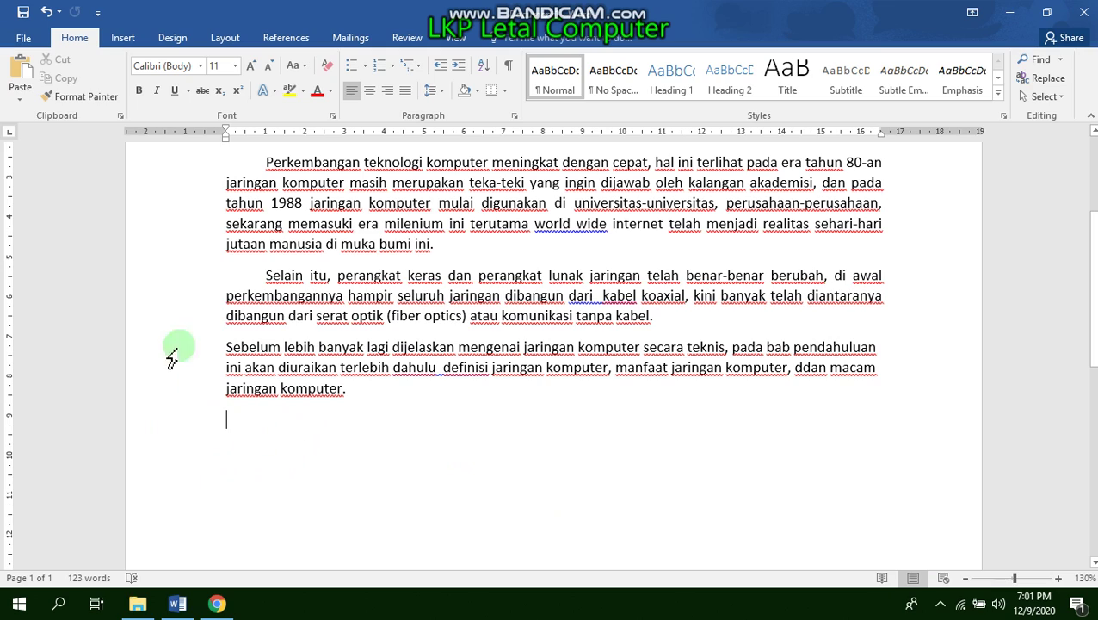
{"action": "left_click", "coordinate": [26, 76]}
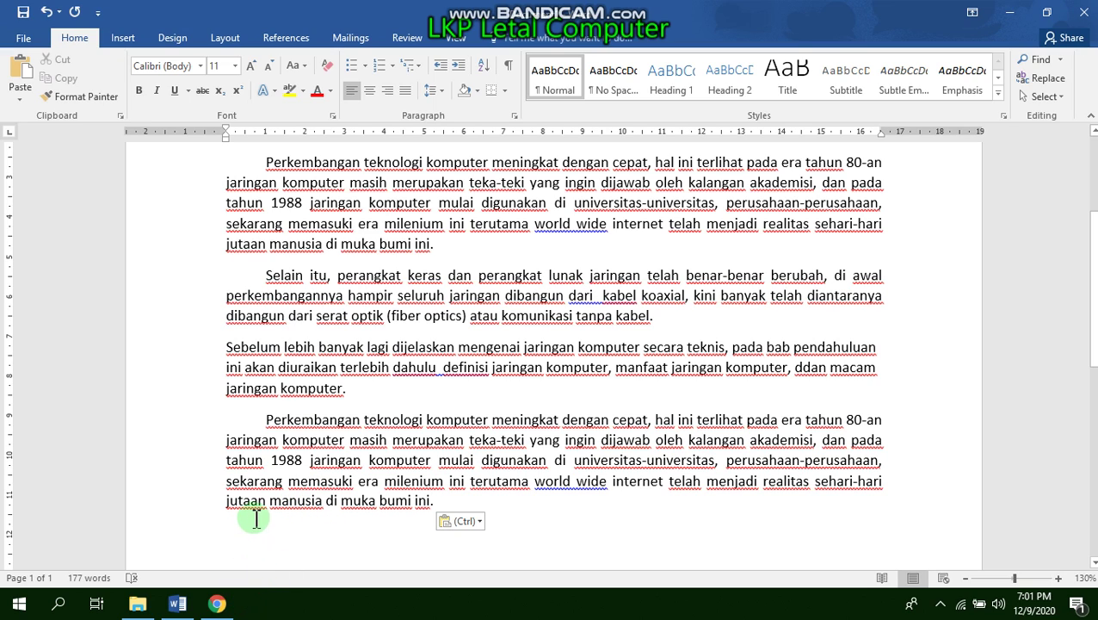
Step: In the Chrome article, select from 'B. Tujuan' through the fourth Rumusan Masalah question
{"action": "mouse_move", "coordinate": [225, 605]}
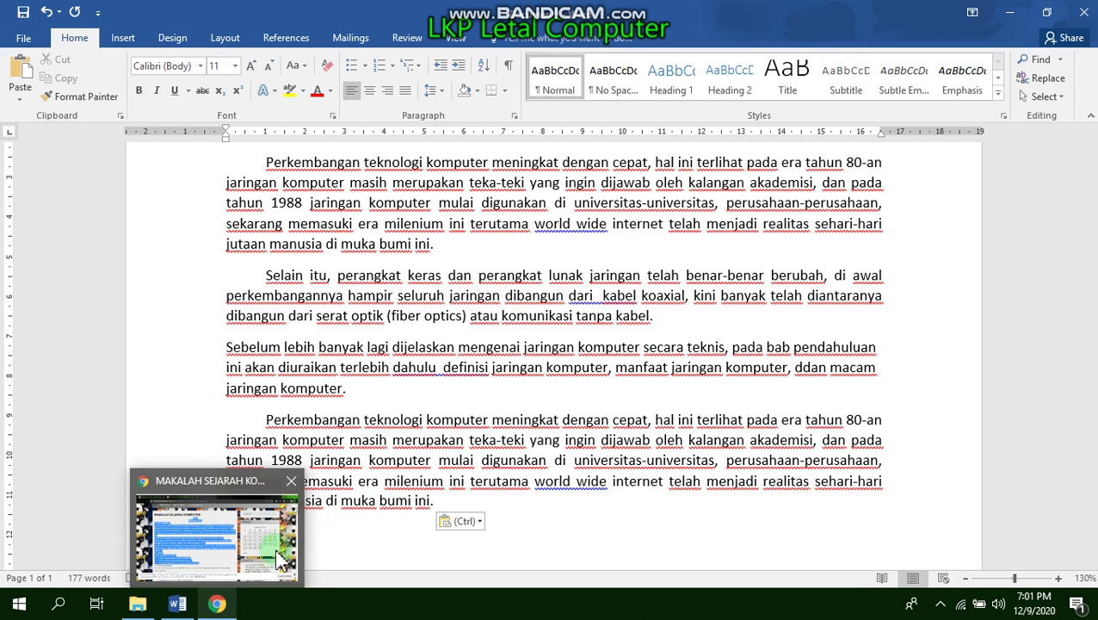
{"action": "left_click", "coordinate": [221, 602]}
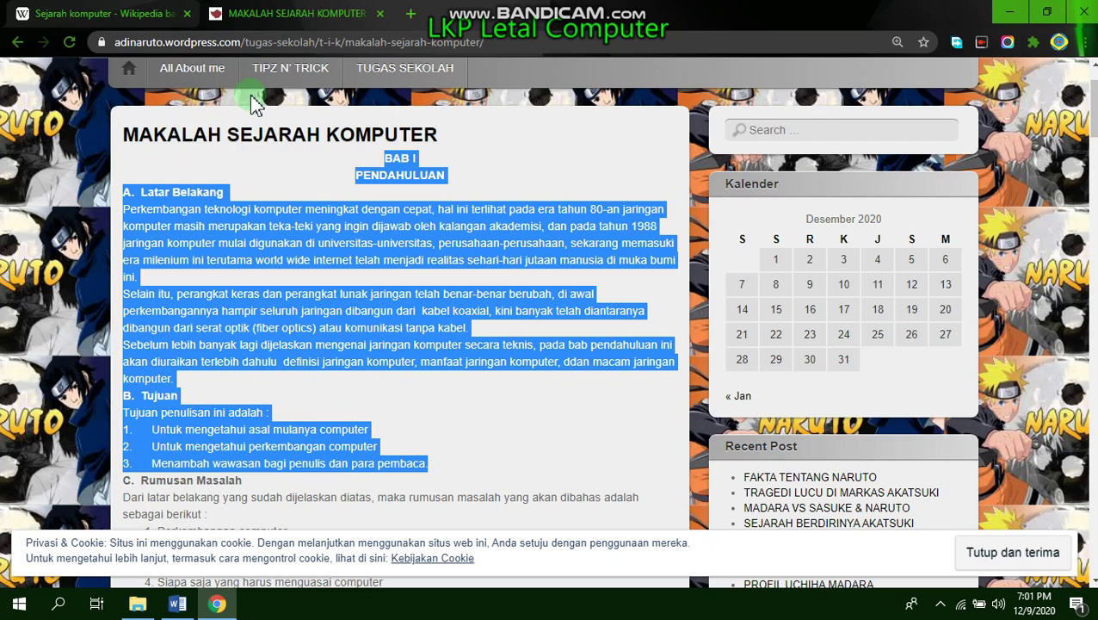
{"action": "scroll", "coordinate": [375, 210], "scroll_direction": "down", "scroll_amount": 1}
{"action": "left_click", "coordinate": [273, 205]}
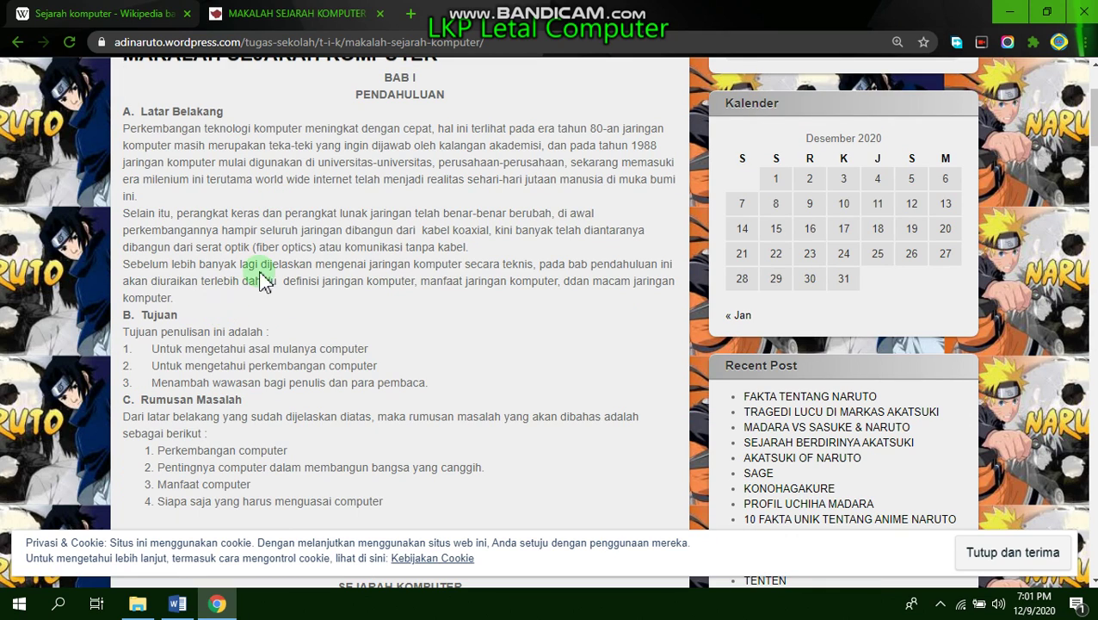
{"action": "scroll", "coordinate": [375, 240], "scroll_direction": "down", "scroll_amount": 1}
{"action": "scroll", "coordinate": [375, 240], "scroll_direction": "down", "scroll_amount": 1}
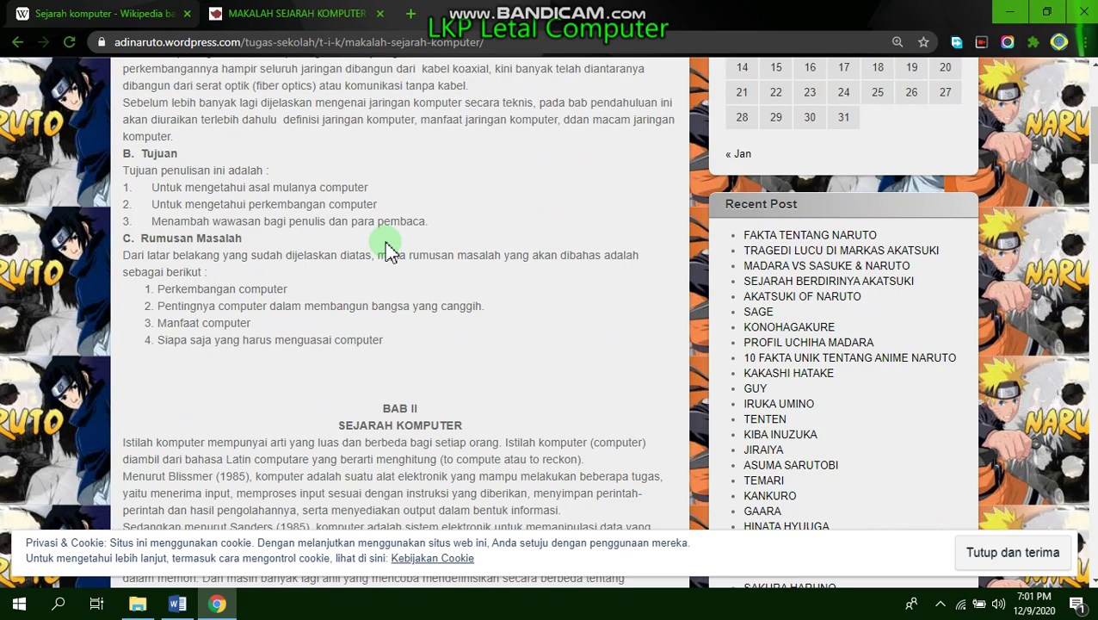
{"action": "scroll", "coordinate": [391, 250], "scroll_direction": "down", "scroll_amount": 1}
{"action": "scroll", "coordinate": [400, 258], "scroll_direction": "down", "scroll_amount": 1}
{"action": "scroll", "coordinate": [441, 283], "scroll_direction": "down", "scroll_amount": 1}
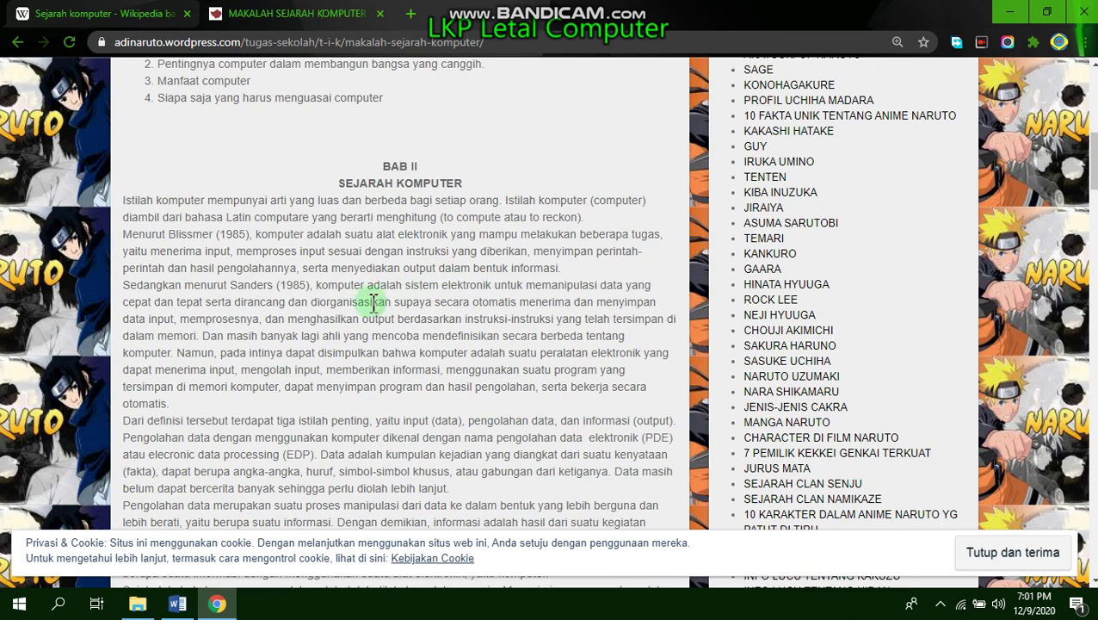
{"action": "scroll", "coordinate": [422, 216], "scroll_direction": "up", "scroll_amount": 1}
{"action": "scroll", "coordinate": [413, 226], "scroll_direction": "up", "scroll_amount": 3}
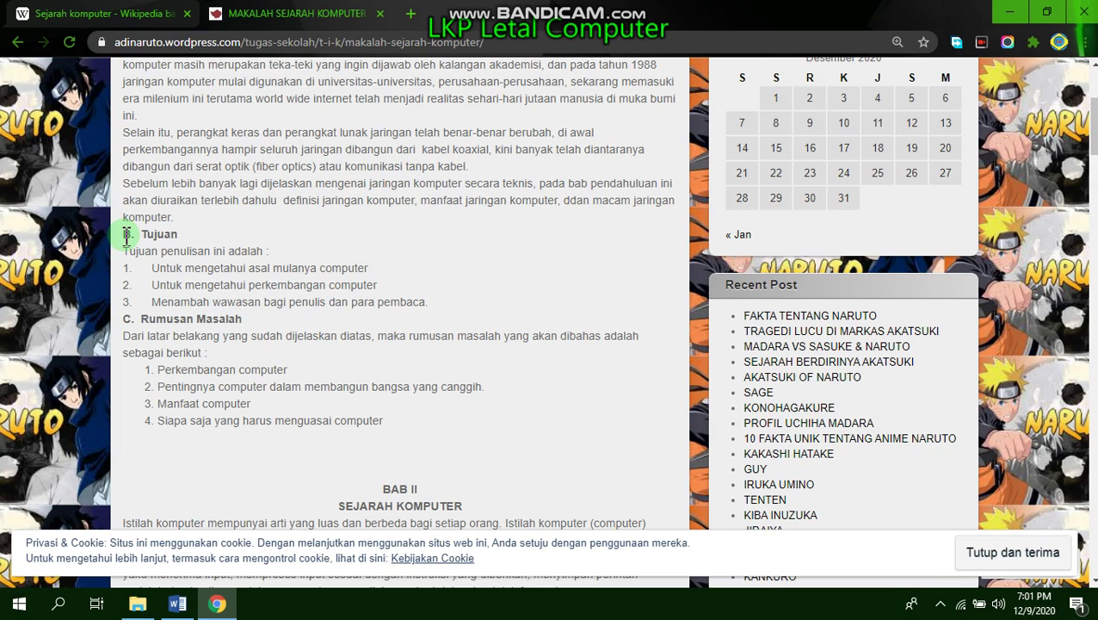
{"action": "left_click_drag", "start_coordinate": [126, 235], "coordinate": [416, 428]}
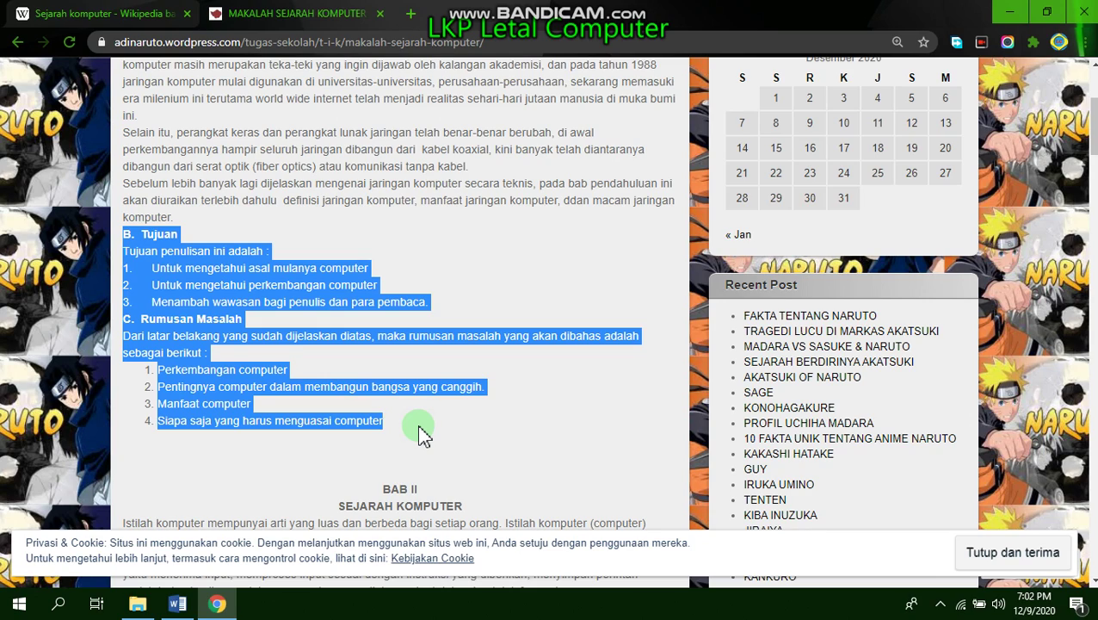
Step: Paste the copied Tujuan and Rumusan Masalah web text below the paragraph in Word
{"action": "left_click", "coordinate": [179, 604]}
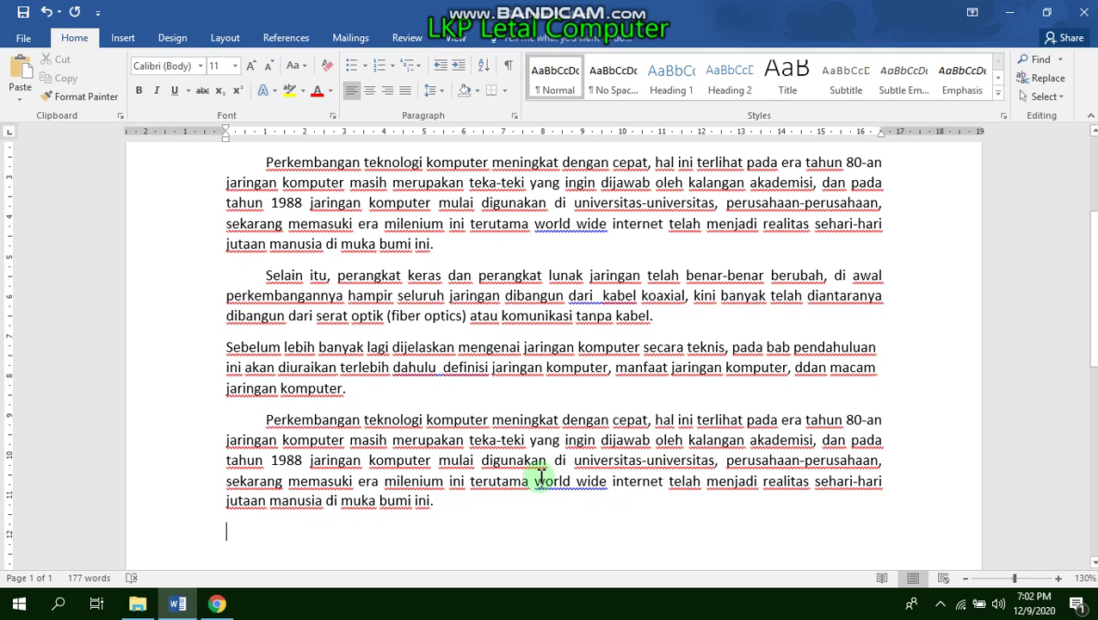
{"action": "scroll", "coordinate": [458, 473], "scroll_direction": "down", "scroll_amount": 2}
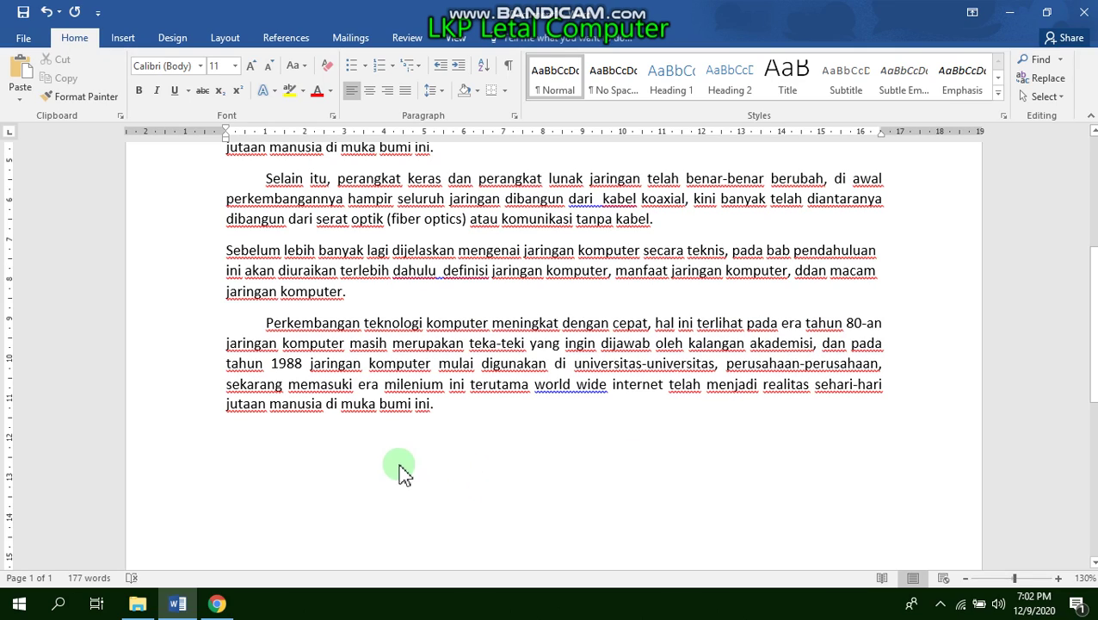
{"action": "key", "text": "ctrl+v"}
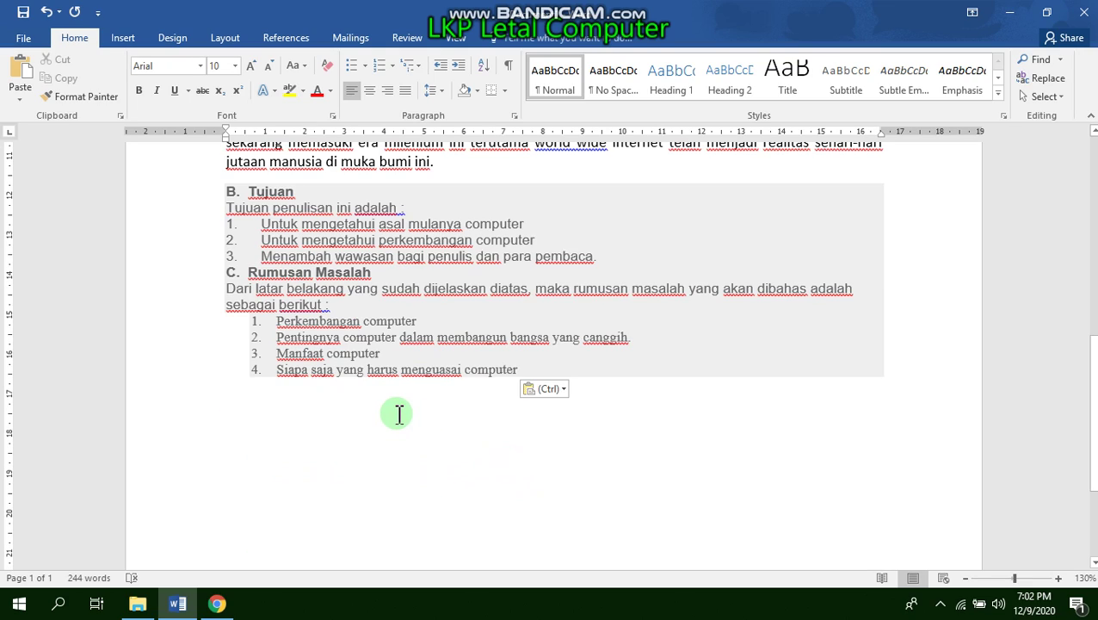
Step: Add a 'Ctrl + V' label line beneath the pasted list, followed by an empty line
{"action": "left_click", "coordinate": [398, 414]}
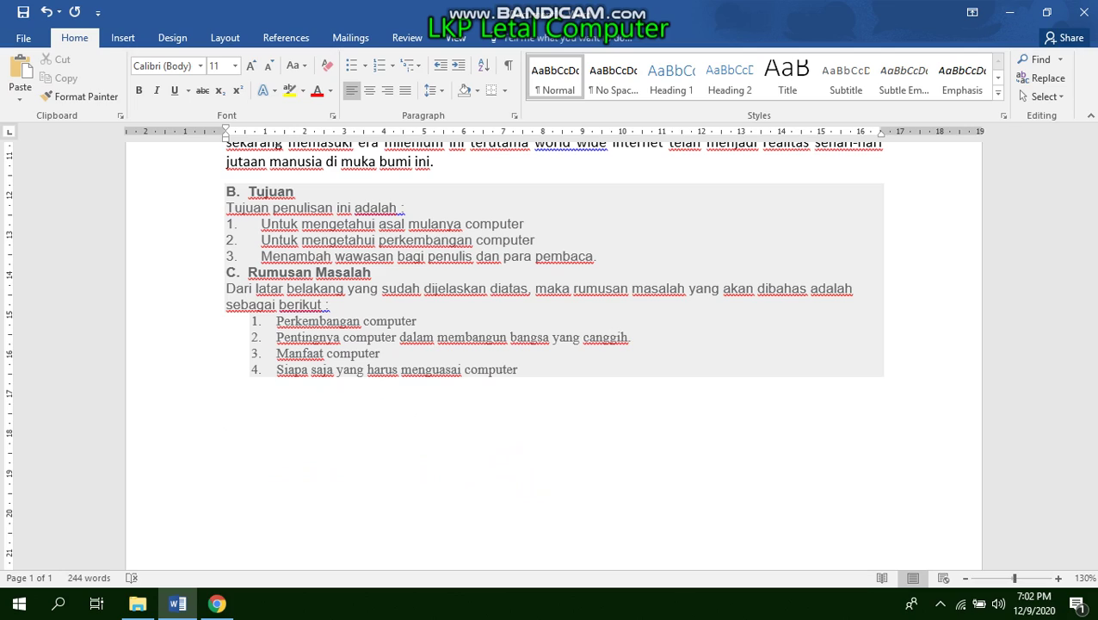
{"action": "type", "text": "Ctrl+ "}
{"action": "type", "text": "V"}
{"action": "triple_click", "coordinate": [246, 420]}
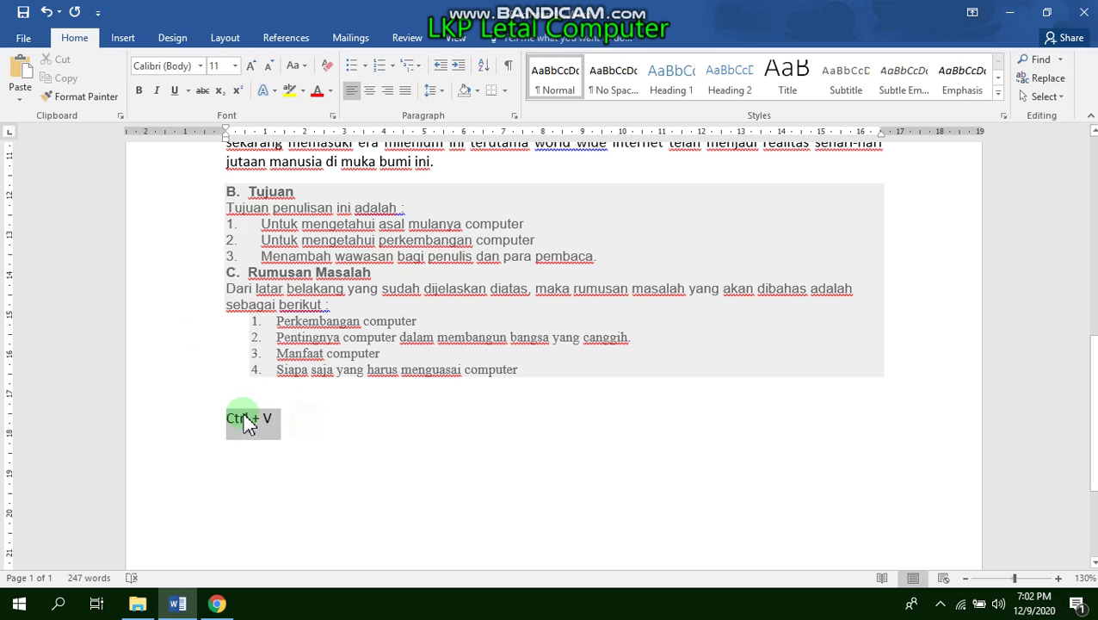
{"action": "left_click", "coordinate": [423, 435]}
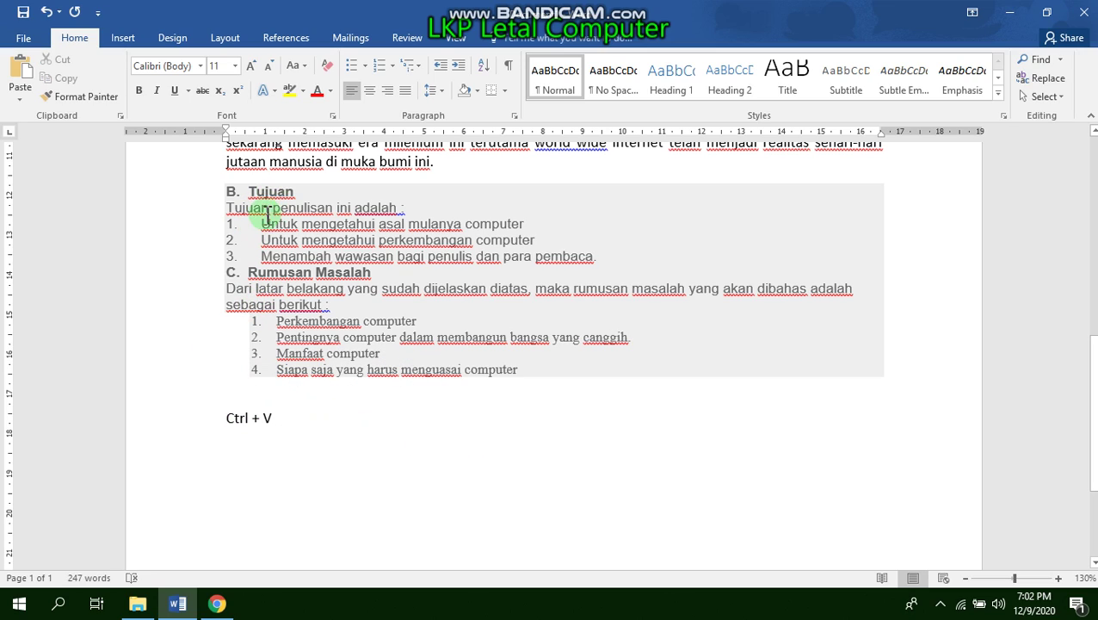
{"action": "left_click", "coordinate": [328, 236]}
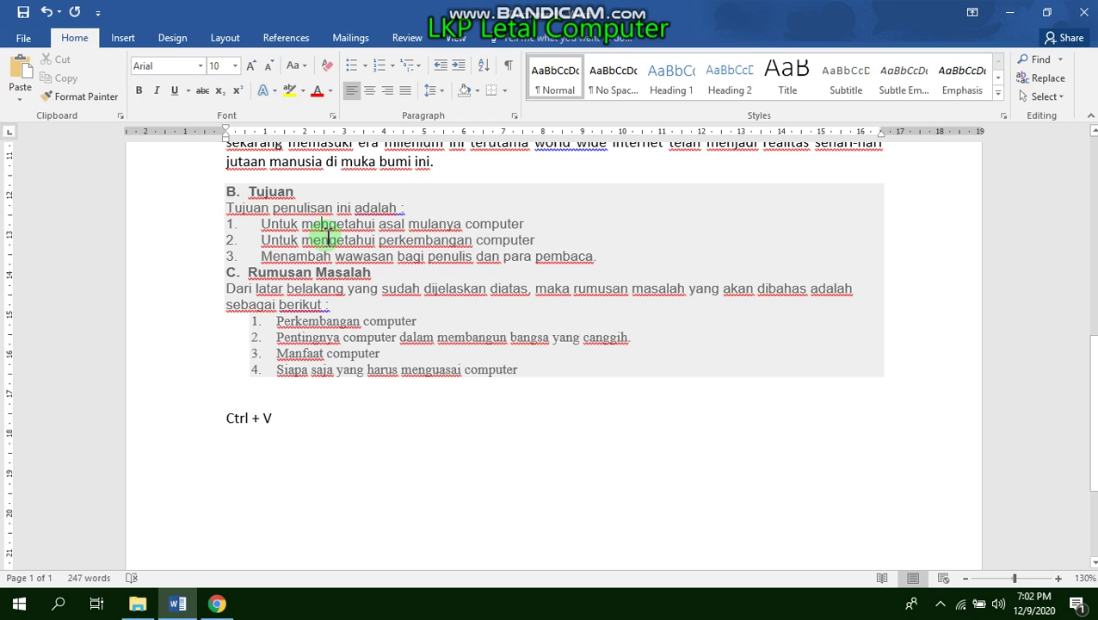
{"action": "left_click", "coordinate": [301, 416]}
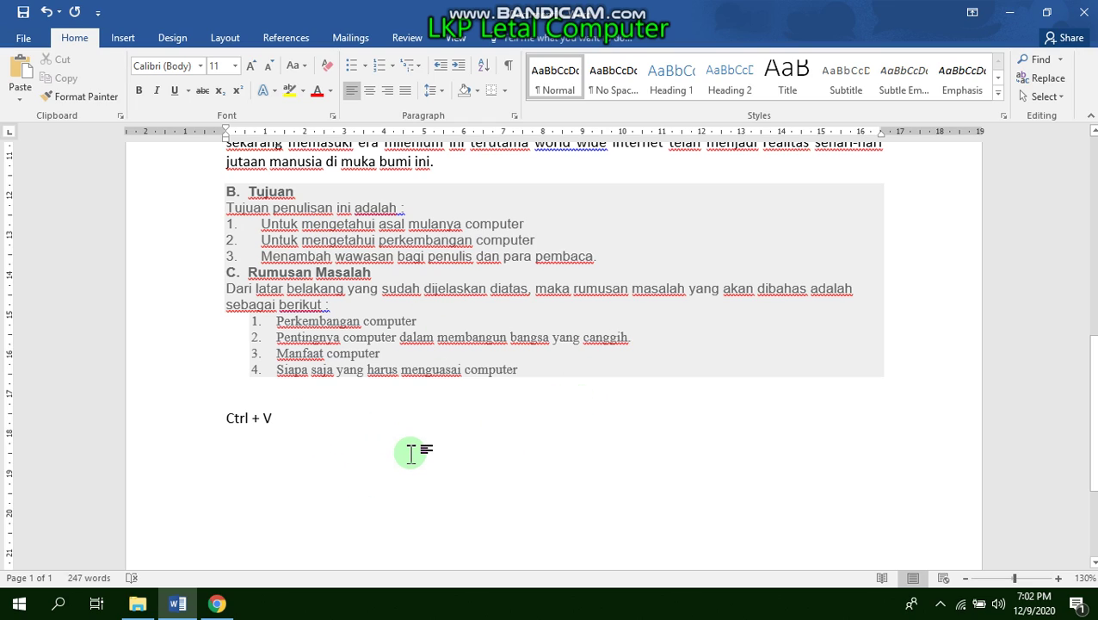
{"action": "key", "text": "Return"}
Step: Paste again with Keep Source Formatting, then undo that second paste
{"action": "mouse_move", "coordinate": [217, 604]}
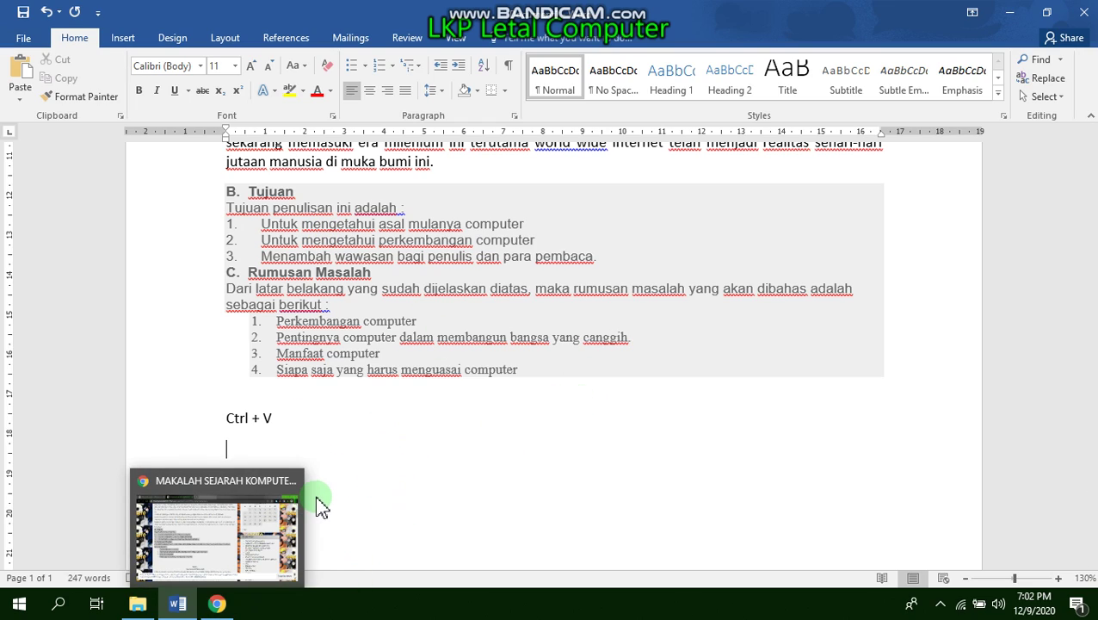
{"action": "left_click", "coordinate": [20, 100]}
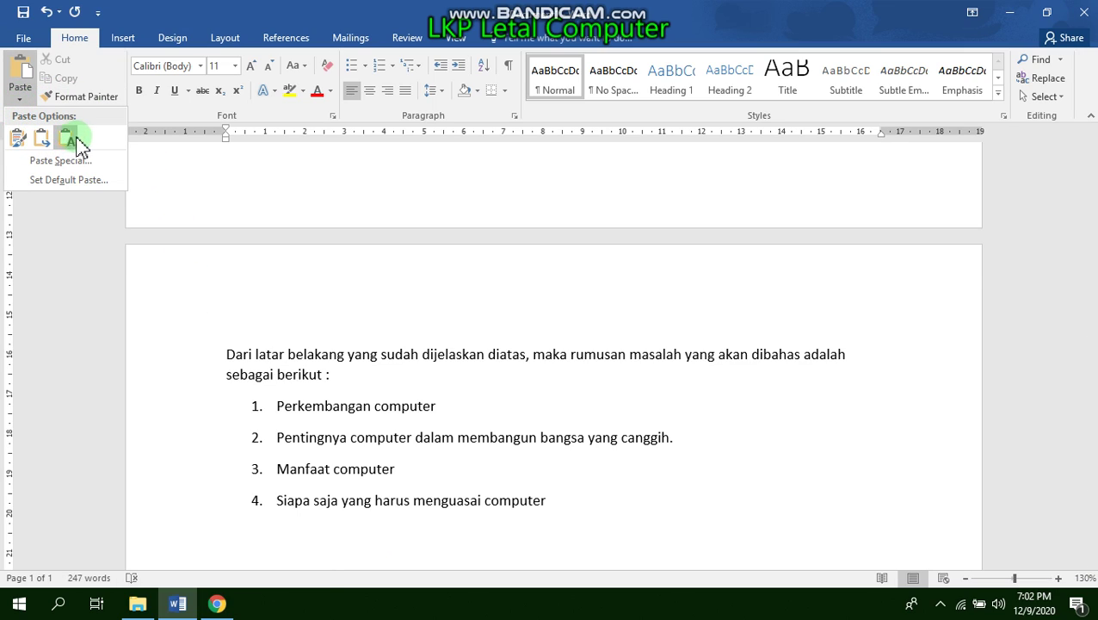
{"action": "left_click", "coordinate": [17, 142]}
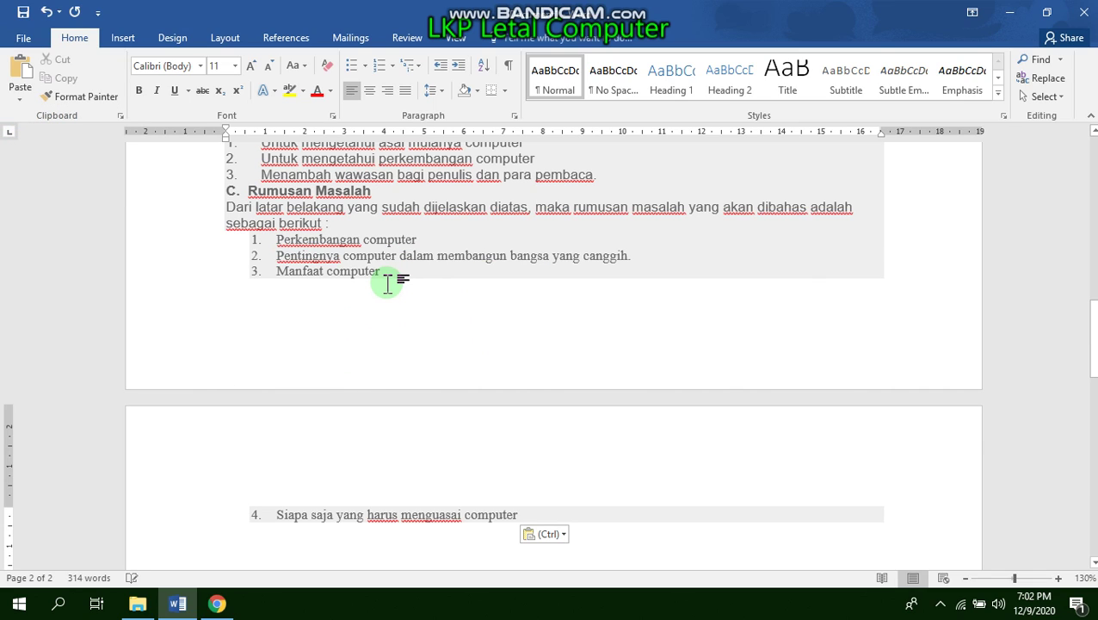
{"action": "left_click", "coordinate": [345, 271]}
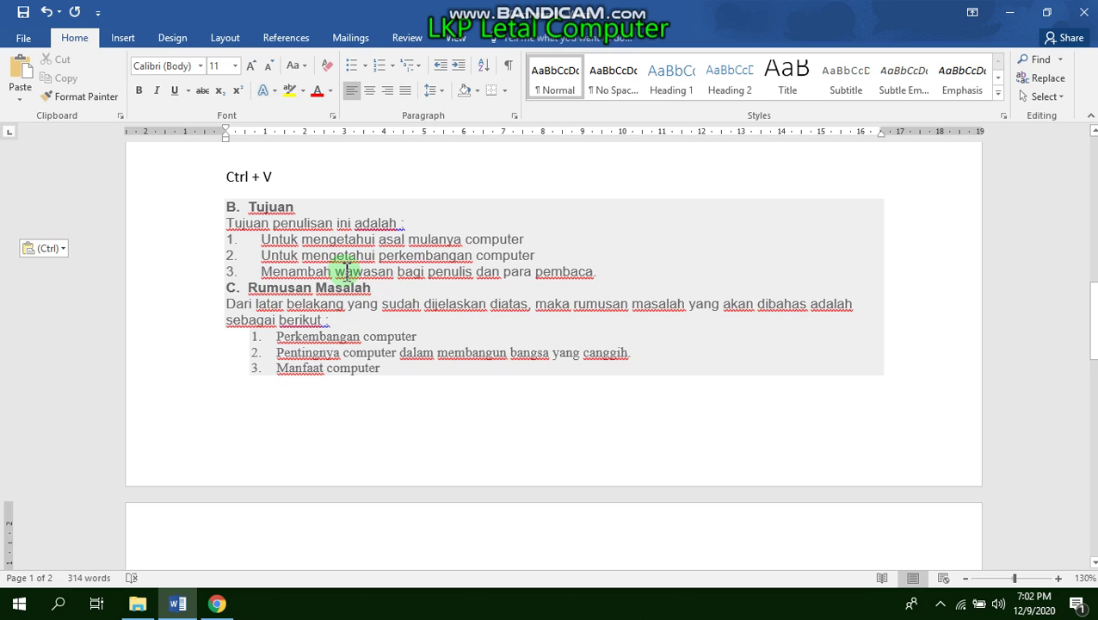
{"action": "key", "text": "ctrl+z"}
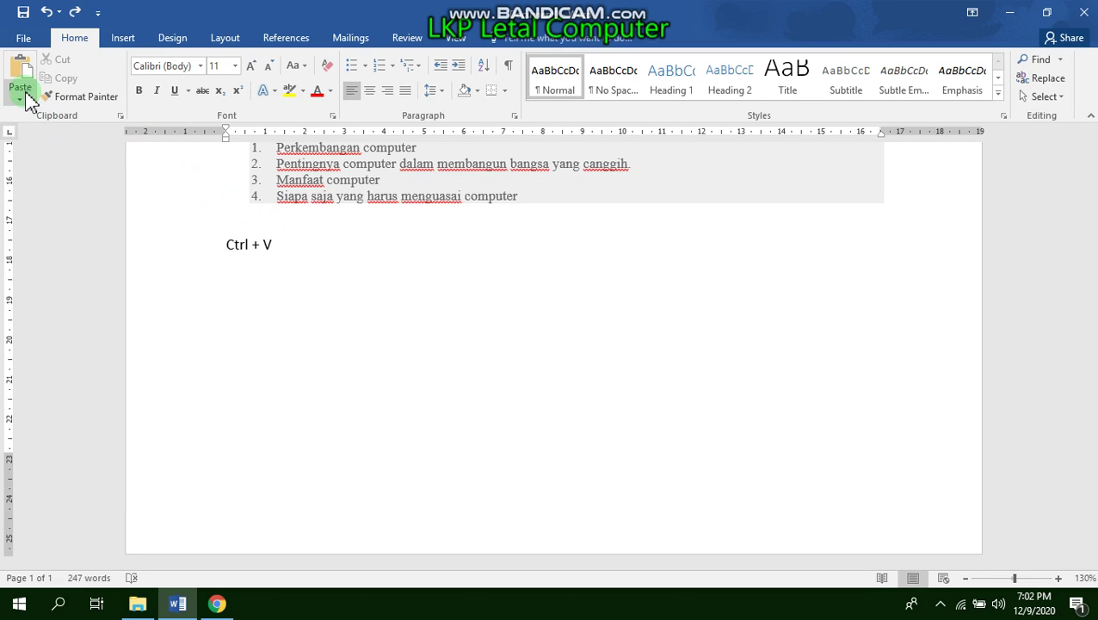
{"action": "left_click", "coordinate": [22, 99]}
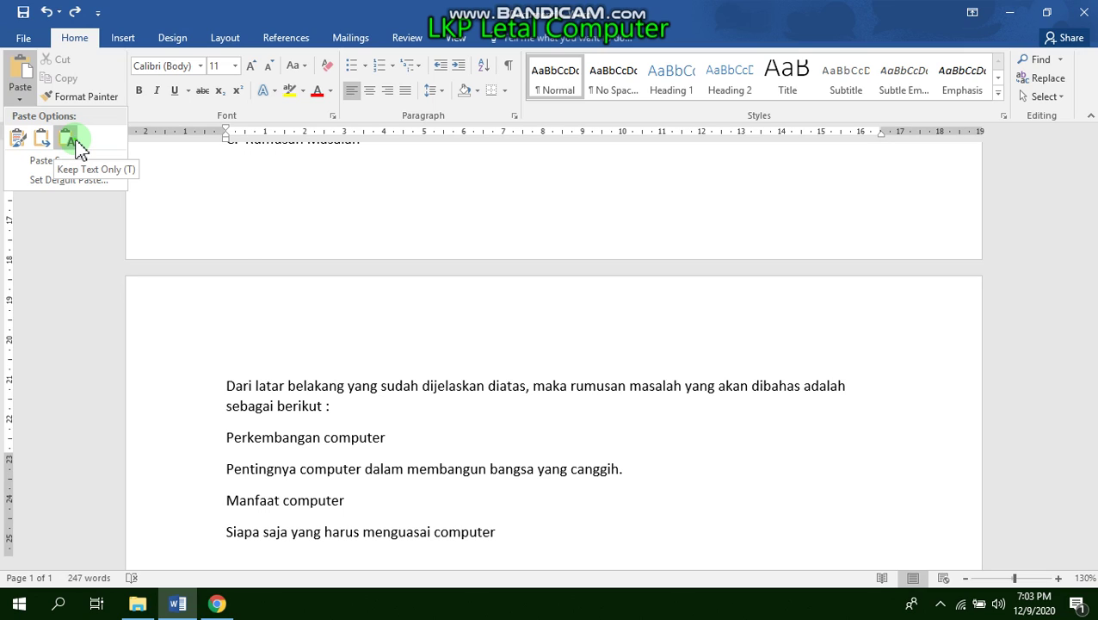
{"action": "left_click", "coordinate": [77, 148]}
{"action": "scroll", "coordinate": [382, 373], "scroll_direction": "up", "scroll_amount": 1}
{"action": "scroll", "coordinate": [473, 451], "scroll_direction": "up", "scroll_amount": 3}
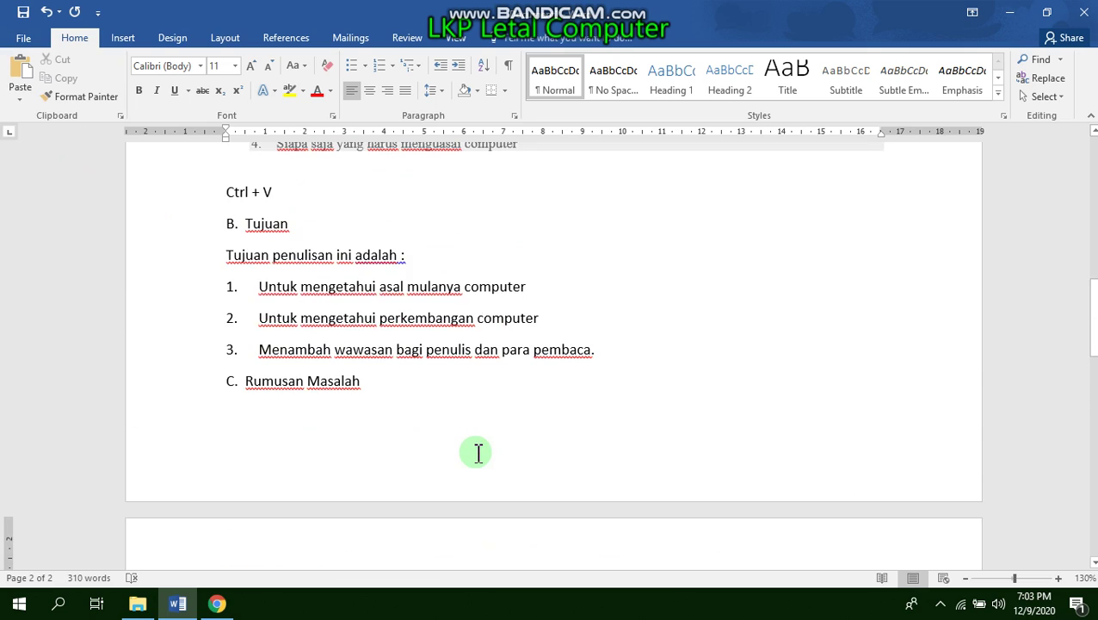
{"action": "scroll", "coordinate": [478, 451], "scroll_direction": "up", "scroll_amount": 3}
{"action": "scroll", "coordinate": [477, 451], "scroll_direction": "up", "scroll_amount": 2}
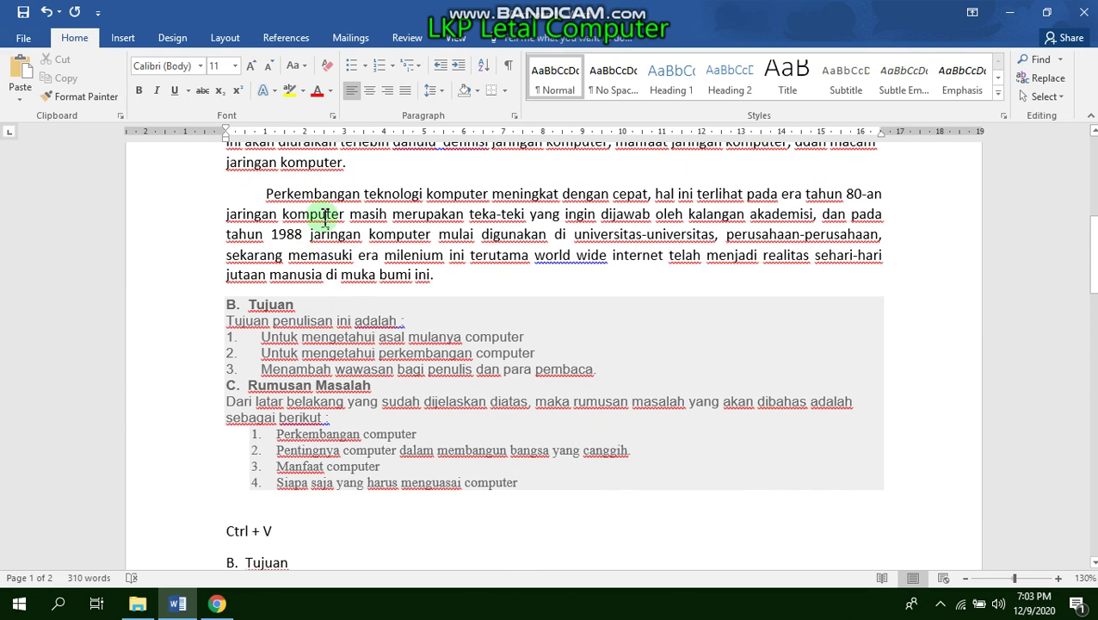
{"action": "scroll", "coordinate": [330, 276], "scroll_direction": "down", "scroll_amount": 3}
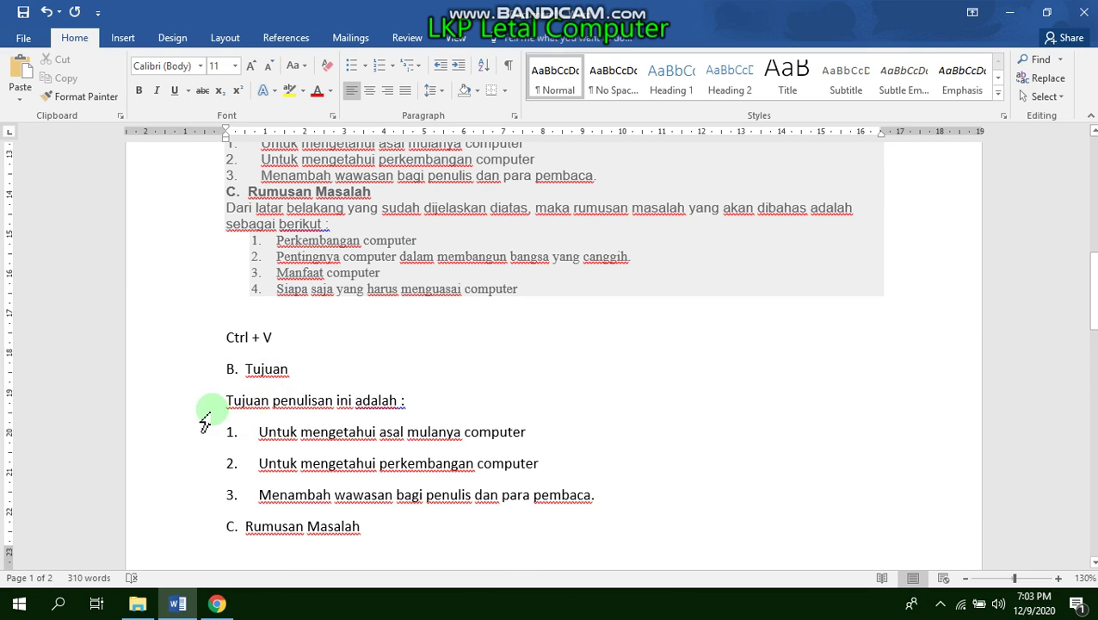
{"action": "left_click_drag", "start_coordinate": [225, 400], "coordinate": [334, 506]}
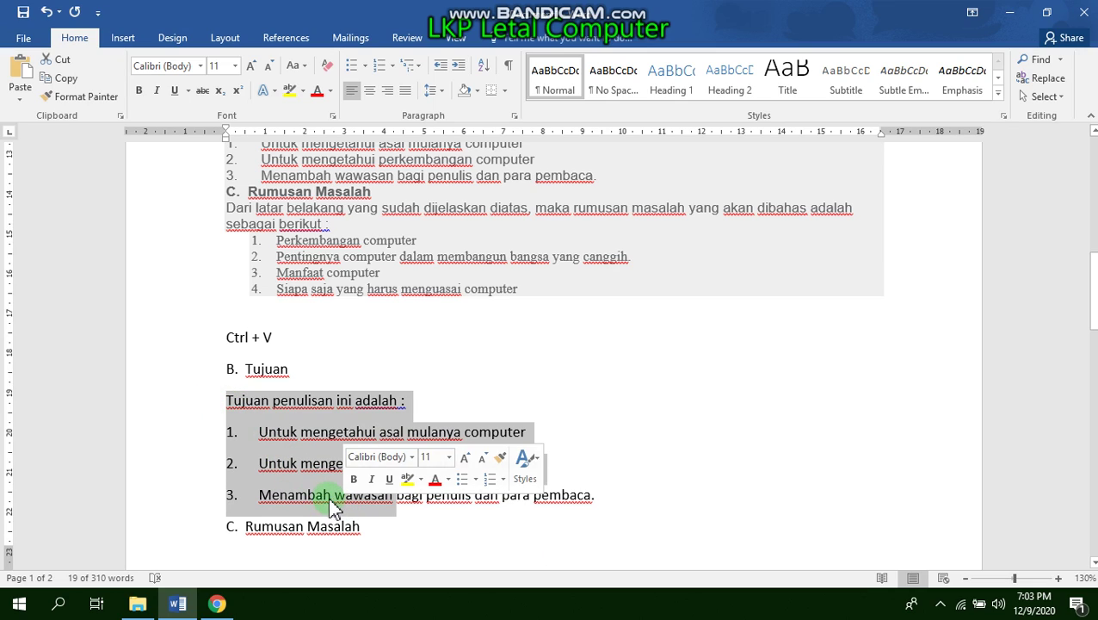
{"action": "key", "text": "ctrl+v"}
{"action": "left_click", "coordinate": [257, 433]}
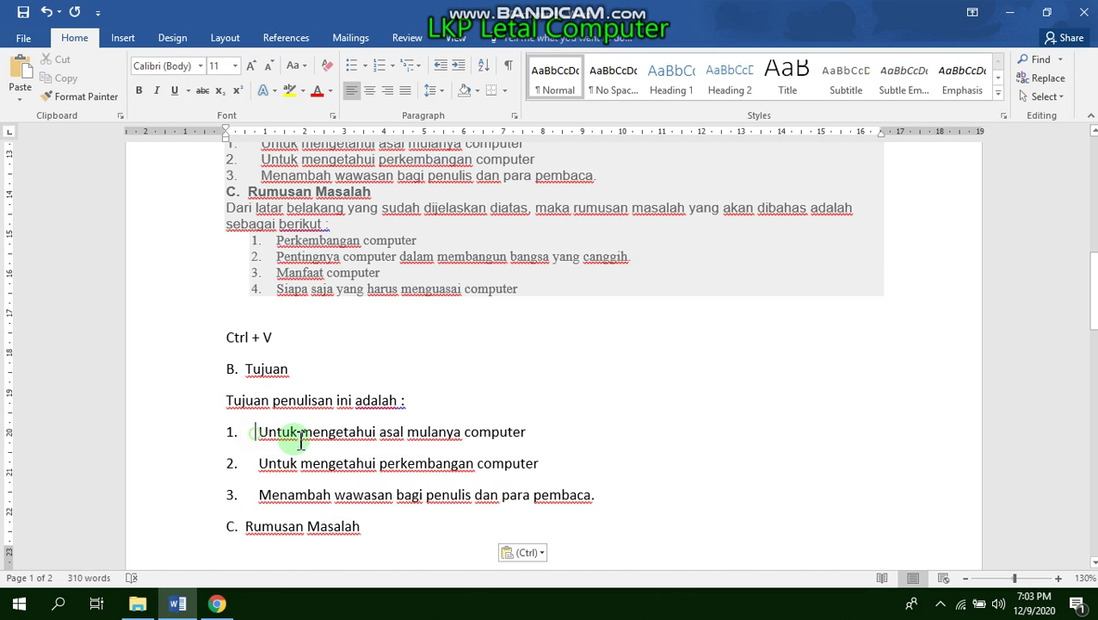
{"action": "left_click_drag", "start_coordinate": [300, 441], "coordinate": [572, 497]}
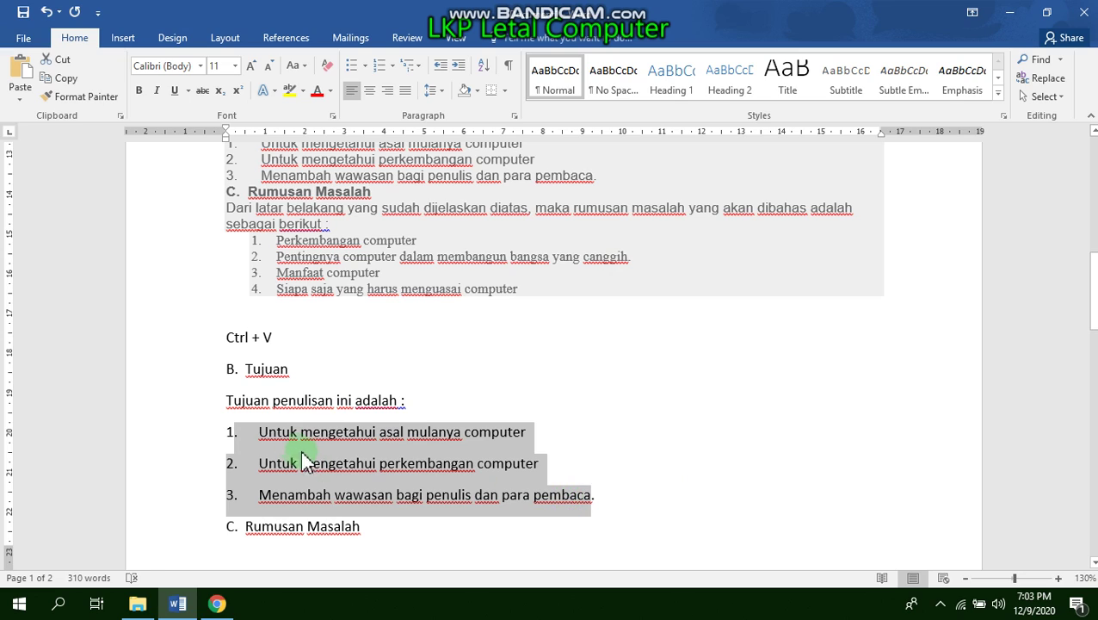
{"action": "left_click", "coordinate": [234, 443]}
{"action": "key", "text": "ctrl+v"}
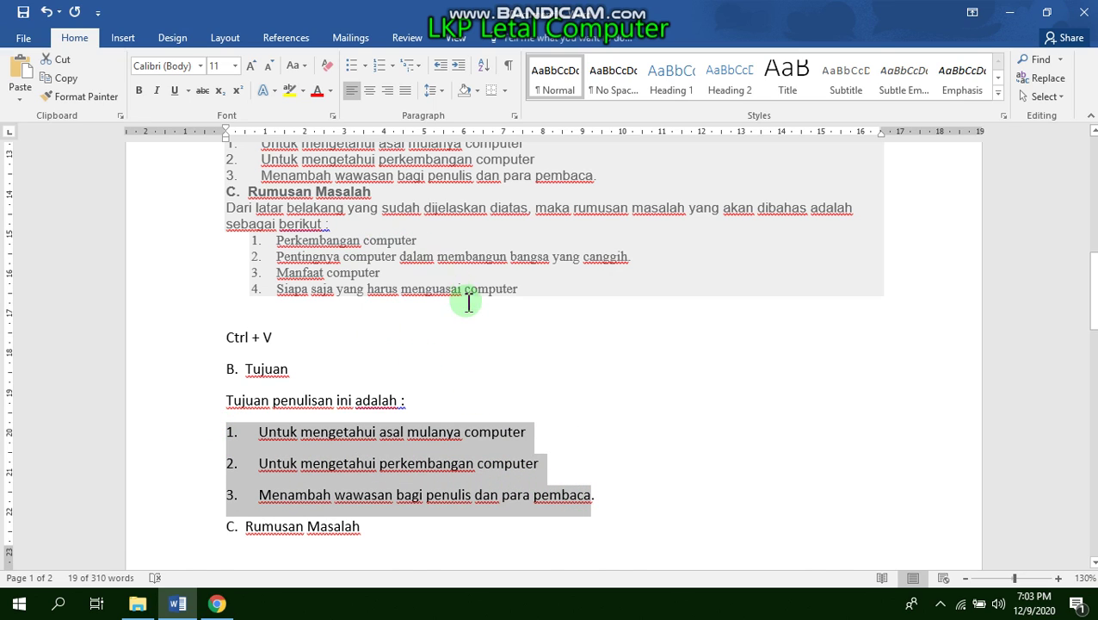
{"action": "scroll", "coordinate": [469, 319], "scroll_direction": "up", "scroll_amount": 3}
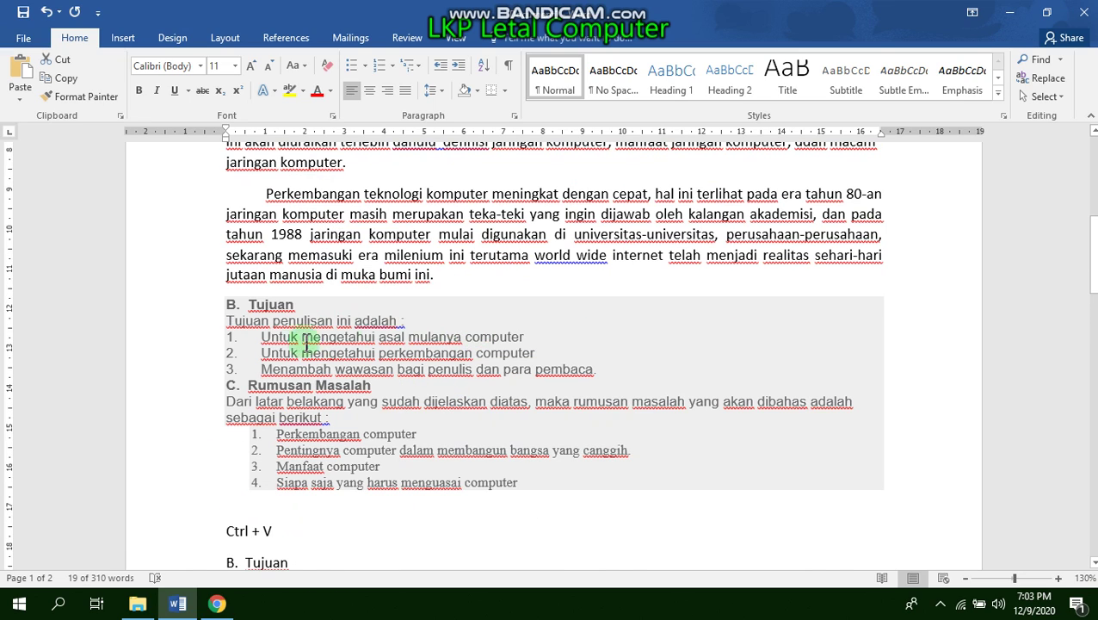
{"action": "left_click", "coordinate": [20, 93]}
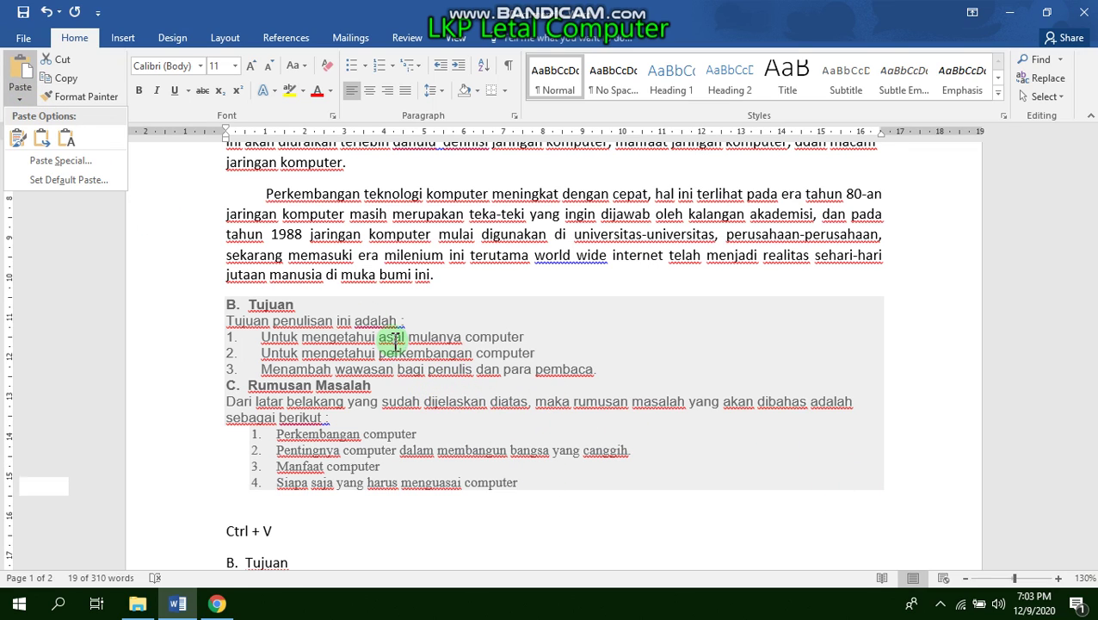
{"action": "scroll", "coordinate": [389, 343], "scroll_direction": "up", "scroll_amount": 5}
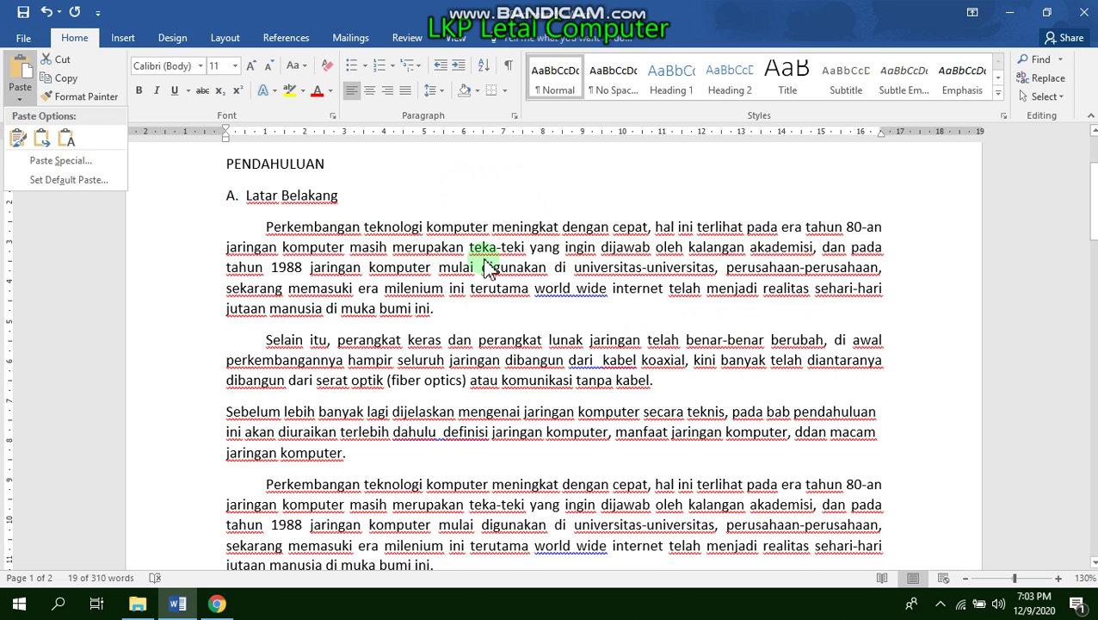
{"action": "left_click", "coordinate": [219, 604]}
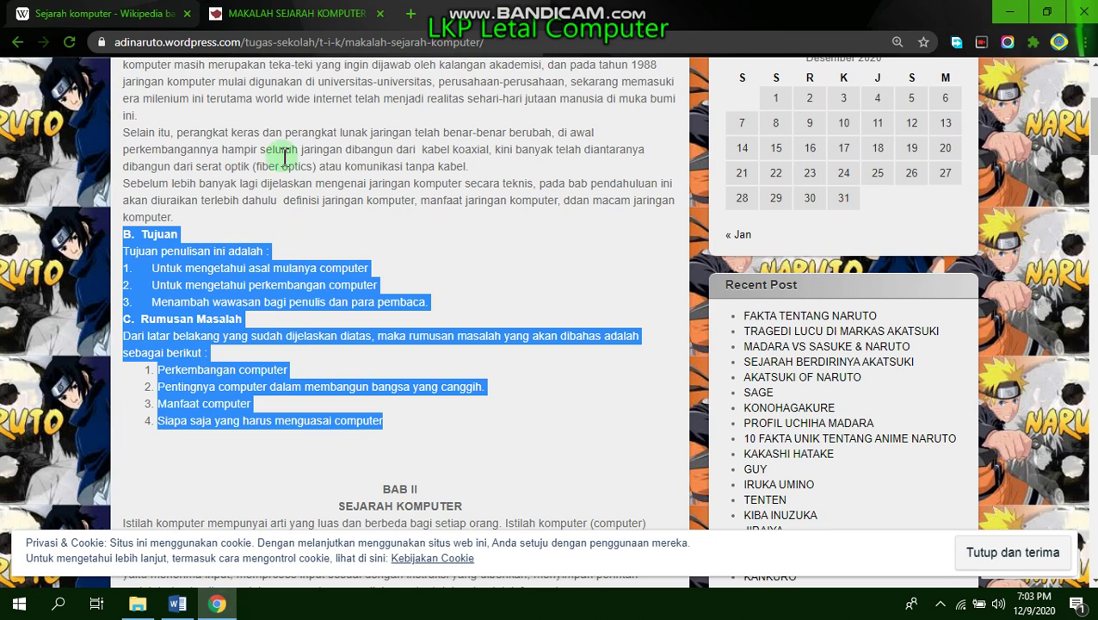
{"action": "left_click", "coordinate": [178, 603]}
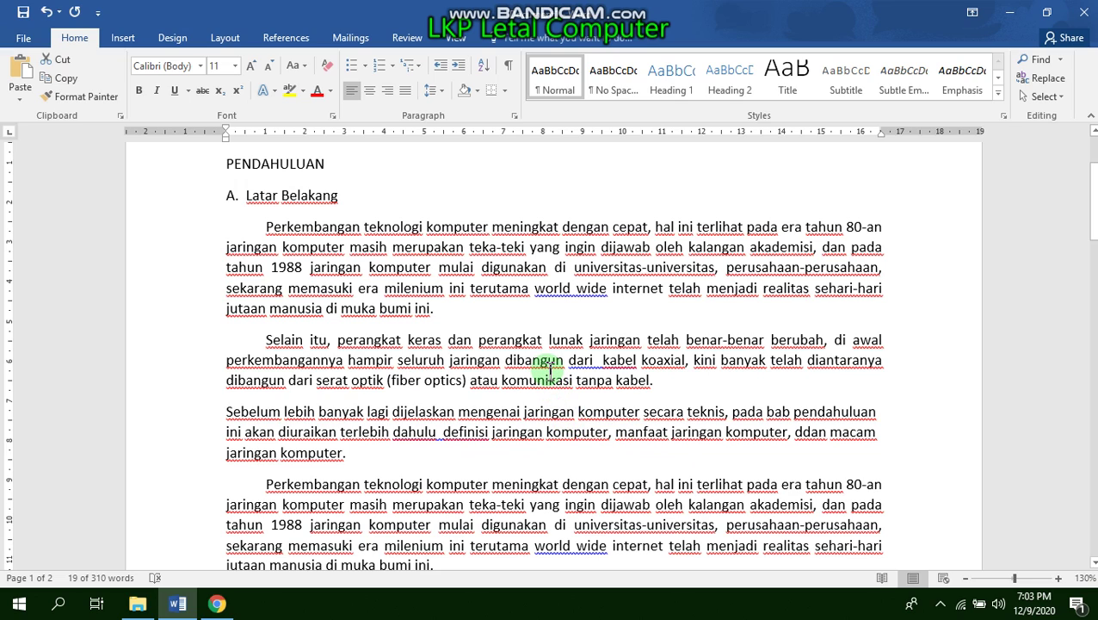
Step: Undo the duplicated paragraph, bring in the Tujuan list as plain text, and start a new line
{"action": "key", "text": "ctrl+z"}
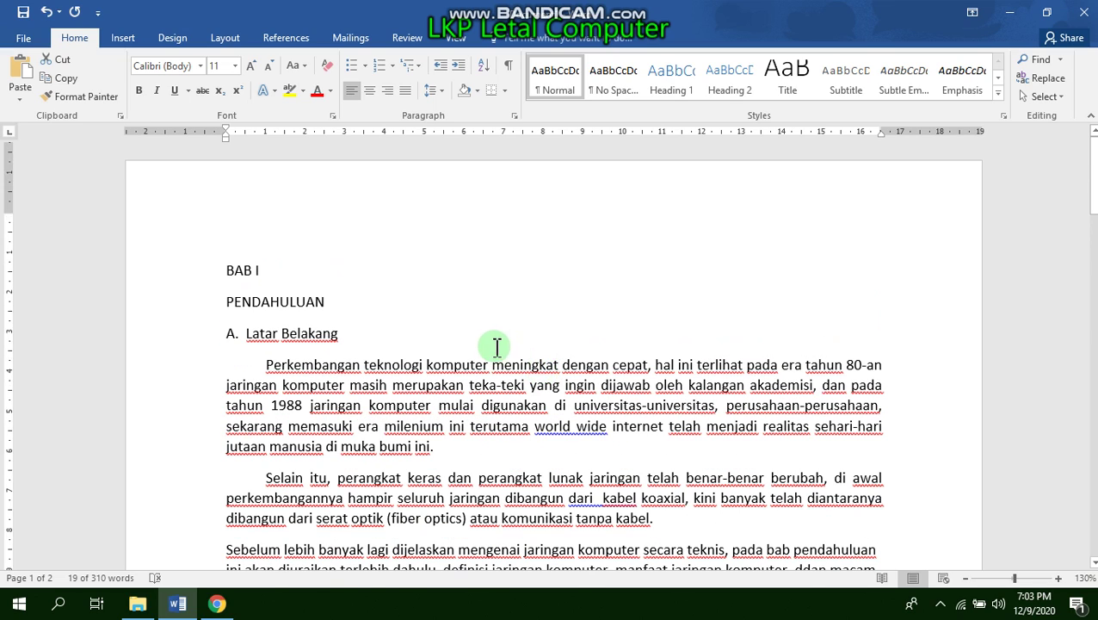
{"action": "key", "text": "ctrl+z"}
{"action": "key", "text": "ctrl+z"}
{"action": "key", "text": "ctrl+z"}
{"action": "key", "text": "ctrl+z"}
{"action": "scroll", "coordinate": [508, 309], "scroll_direction": "down", "scroll_amount": 1}
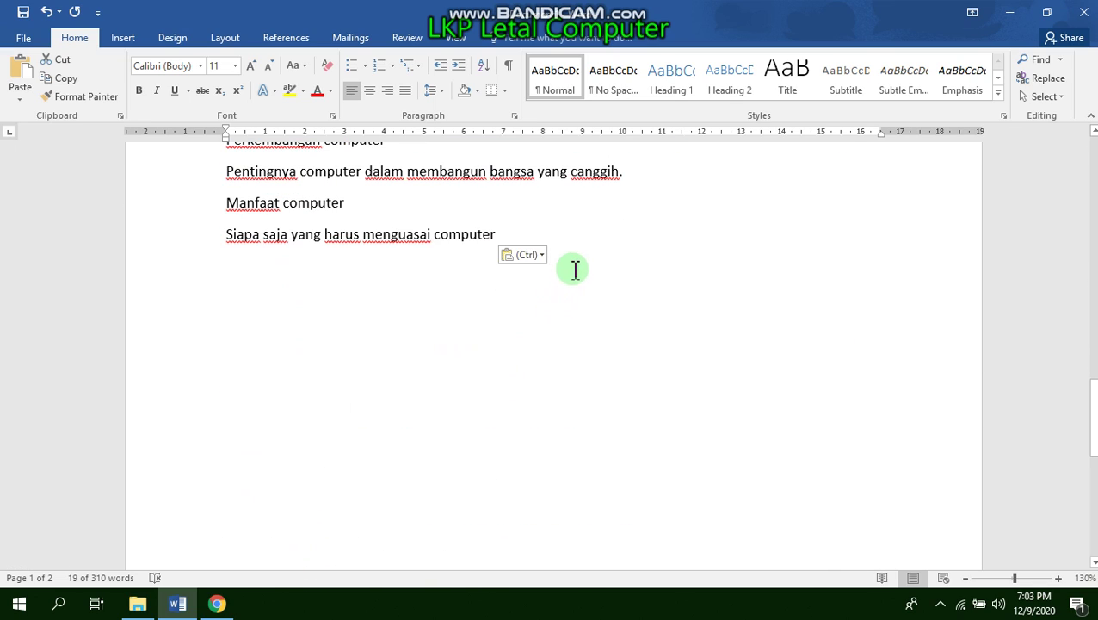
{"action": "key", "text": "Return"}
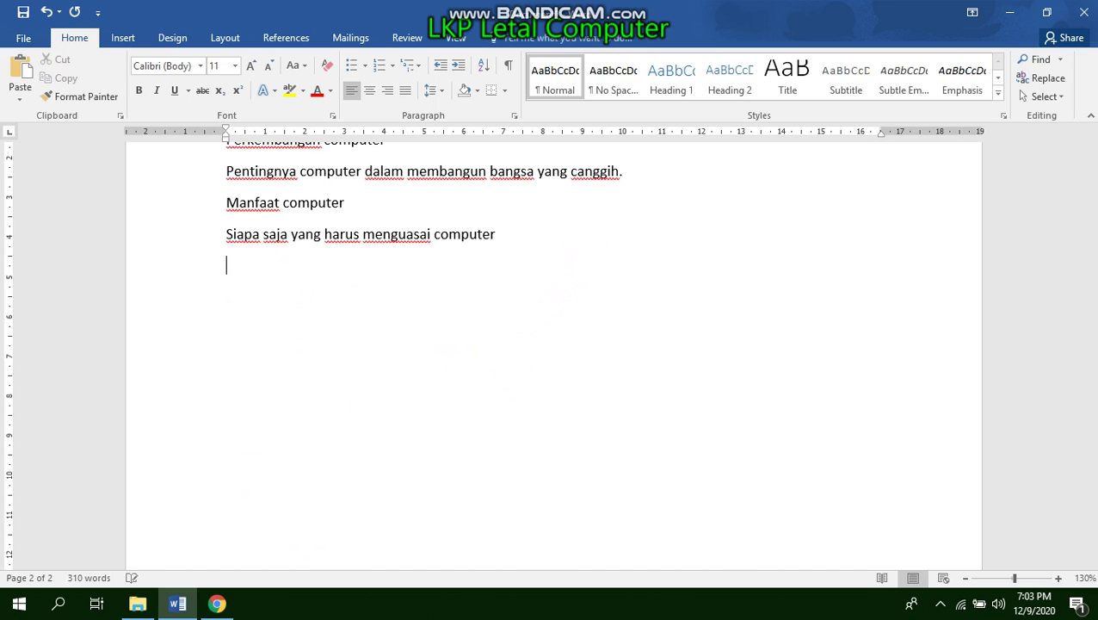
{"action": "scroll", "coordinate": [585, 245], "scroll_direction": "down", "scroll_amount": 8}
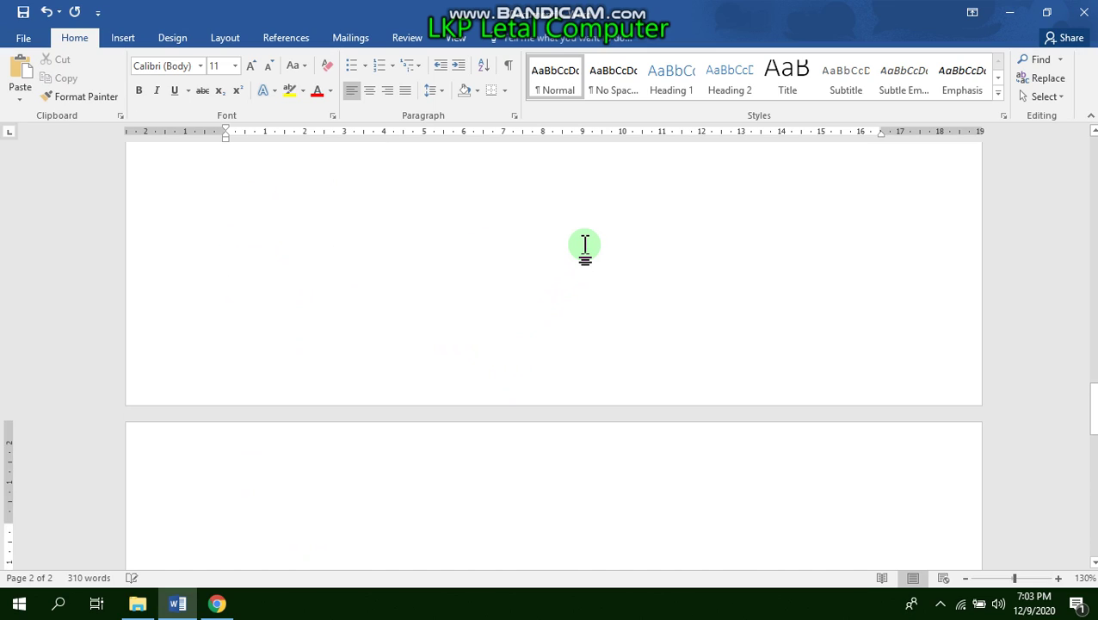
{"action": "scroll", "coordinate": [585, 250], "scroll_direction": "down", "scroll_amount": 2}
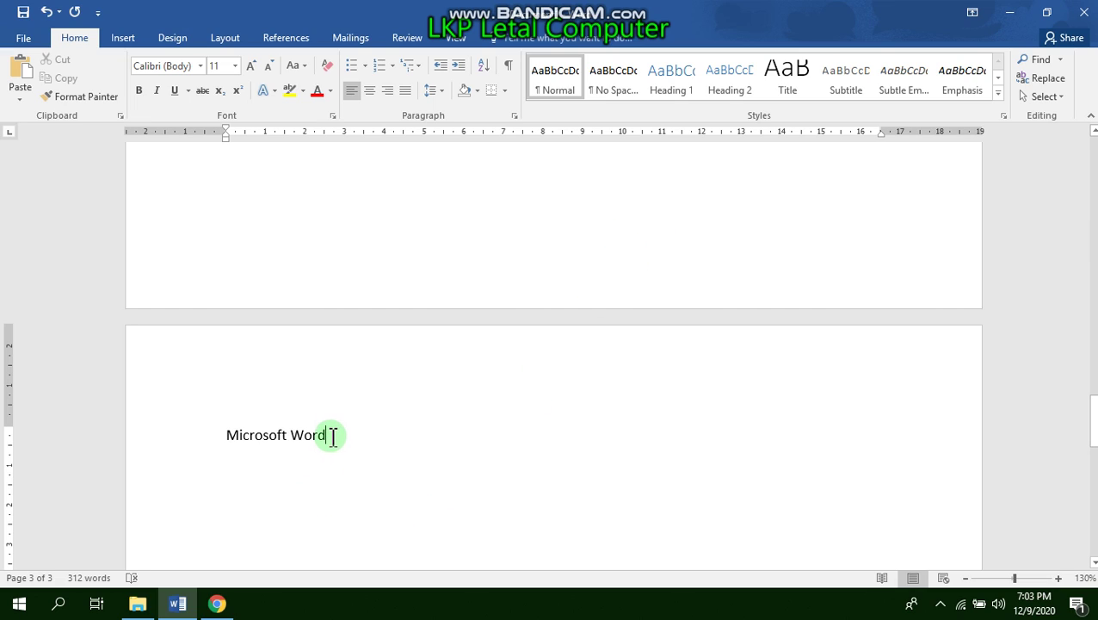
Step: Copy 'Microsoft Word' and paste three more copies spaced along the same line on page 3
{"action": "left_click_drag", "start_coordinate": [332, 435], "coordinate": [226, 435]}
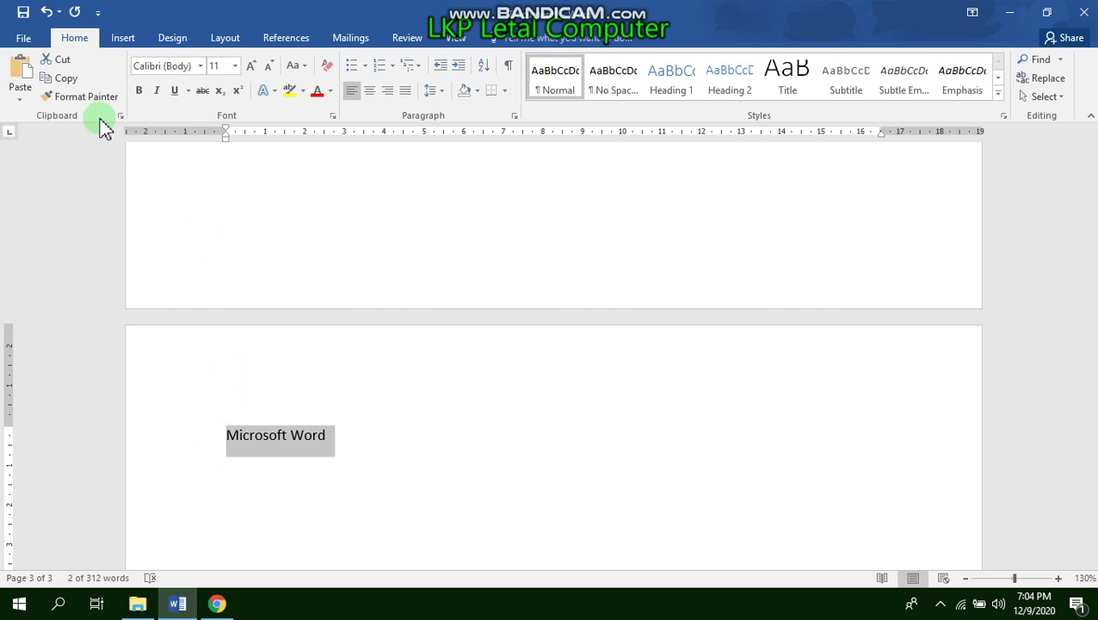
{"action": "left_click", "coordinate": [68, 86]}
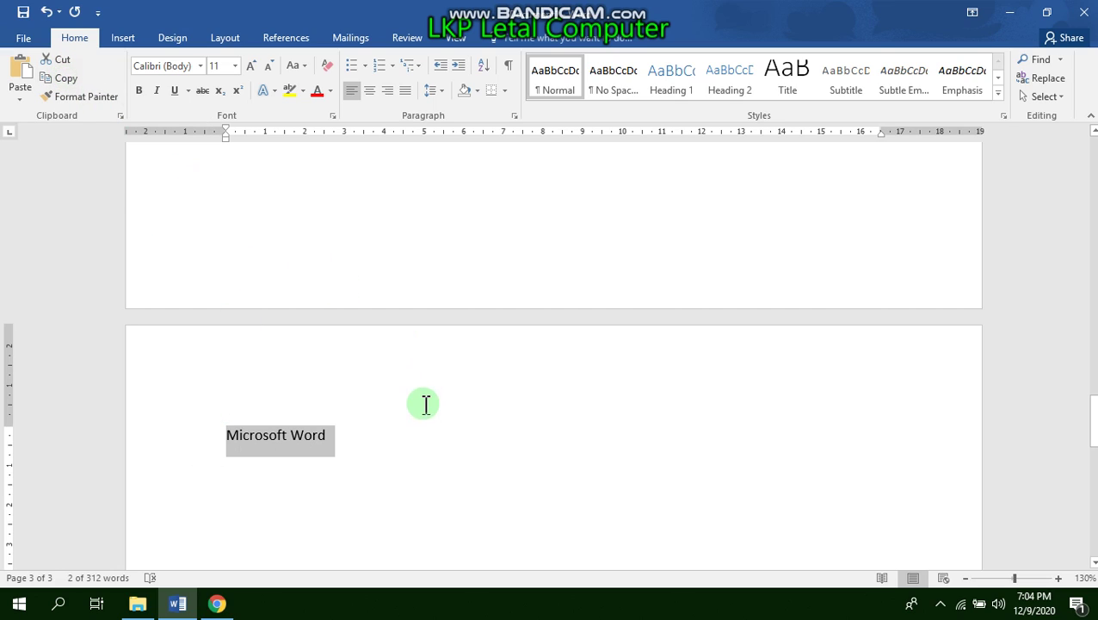
{"action": "left_click", "coordinate": [356, 431]}
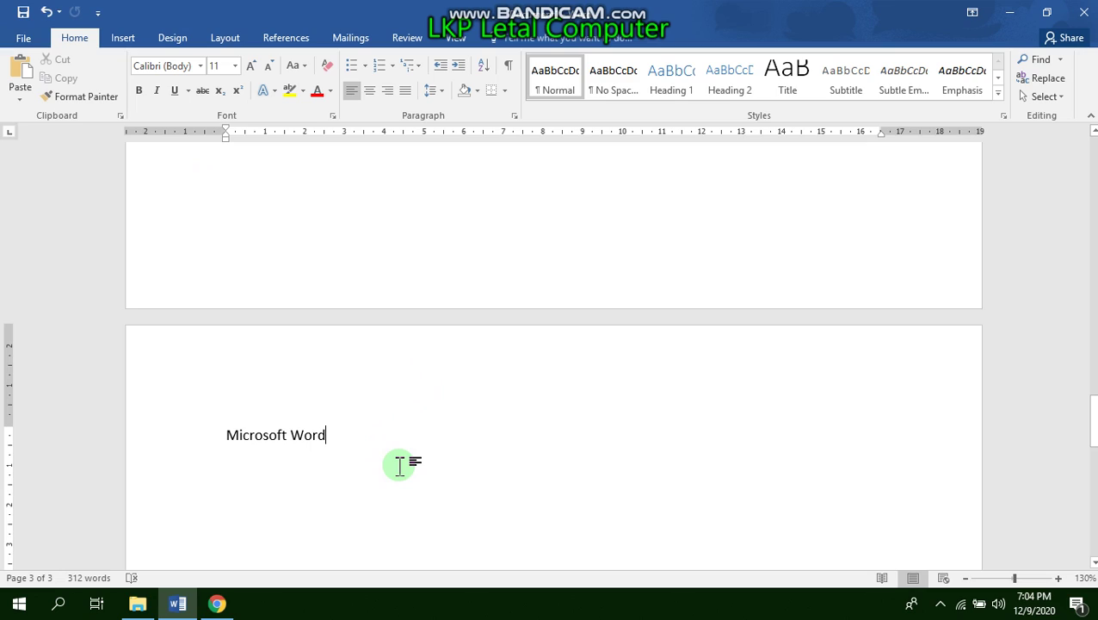
{"action": "double_click", "coordinate": [402, 430]}
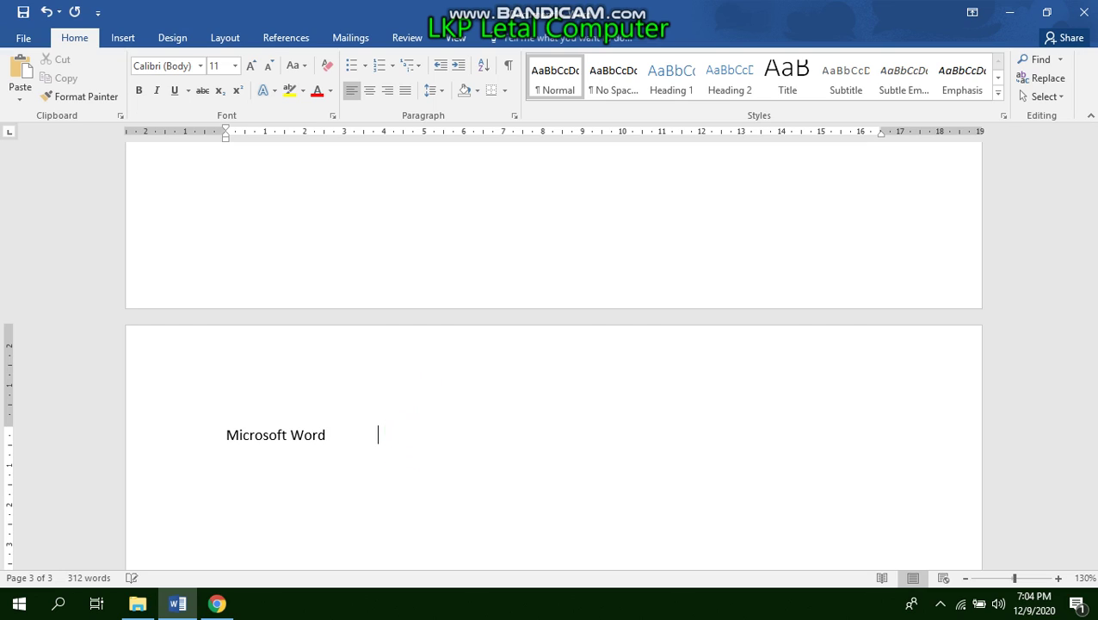
{"action": "left_click", "coordinate": [29, 70]}
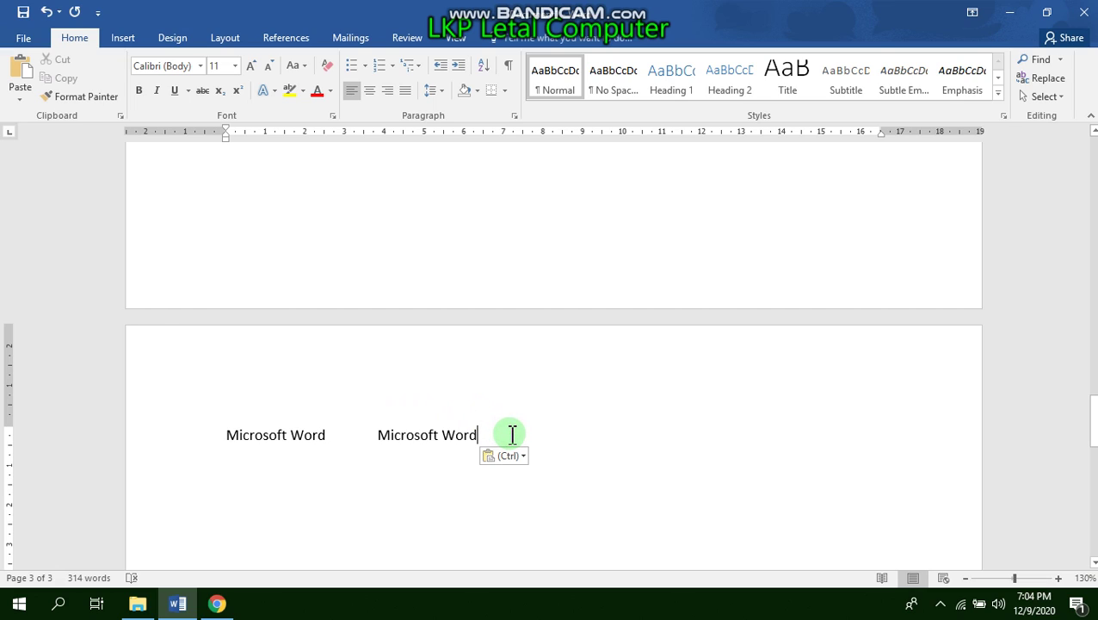
{"action": "left_click", "coordinate": [519, 439]}
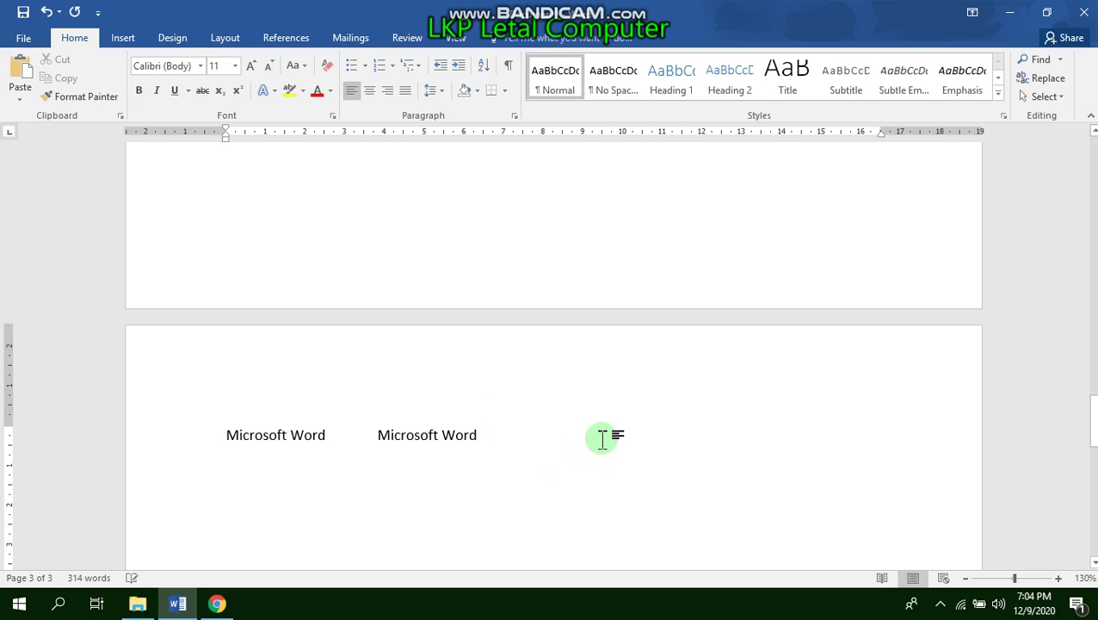
{"action": "left_click", "coordinate": [26, 71]}
{"action": "left_click", "coordinate": [702, 437]}
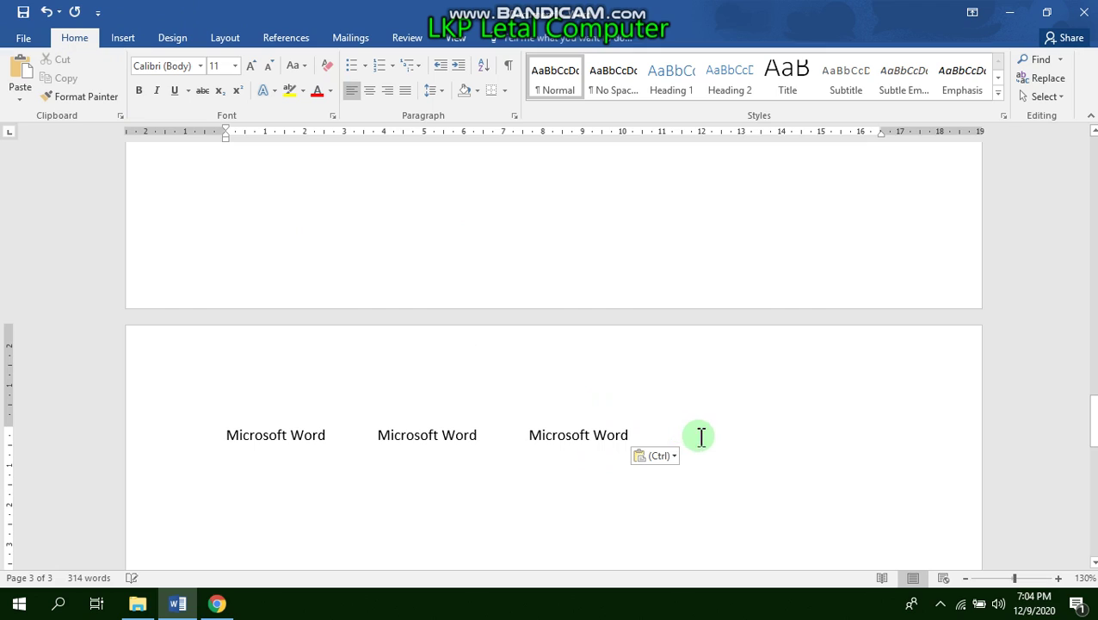
{"action": "left_click", "coordinate": [679, 432]}
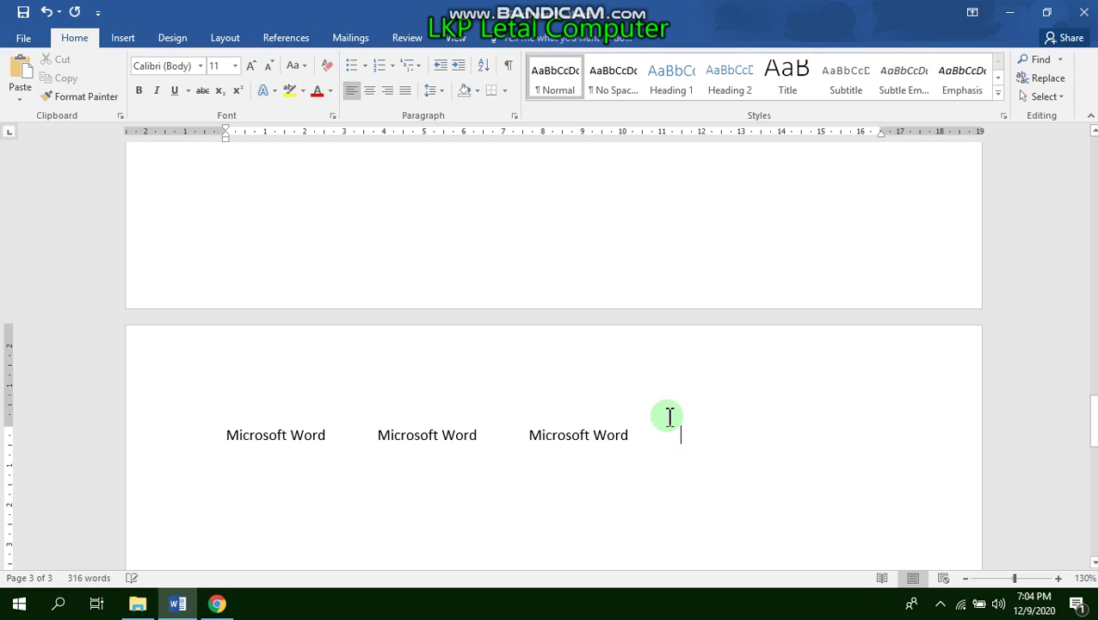
{"action": "left_click", "coordinate": [20, 73]}
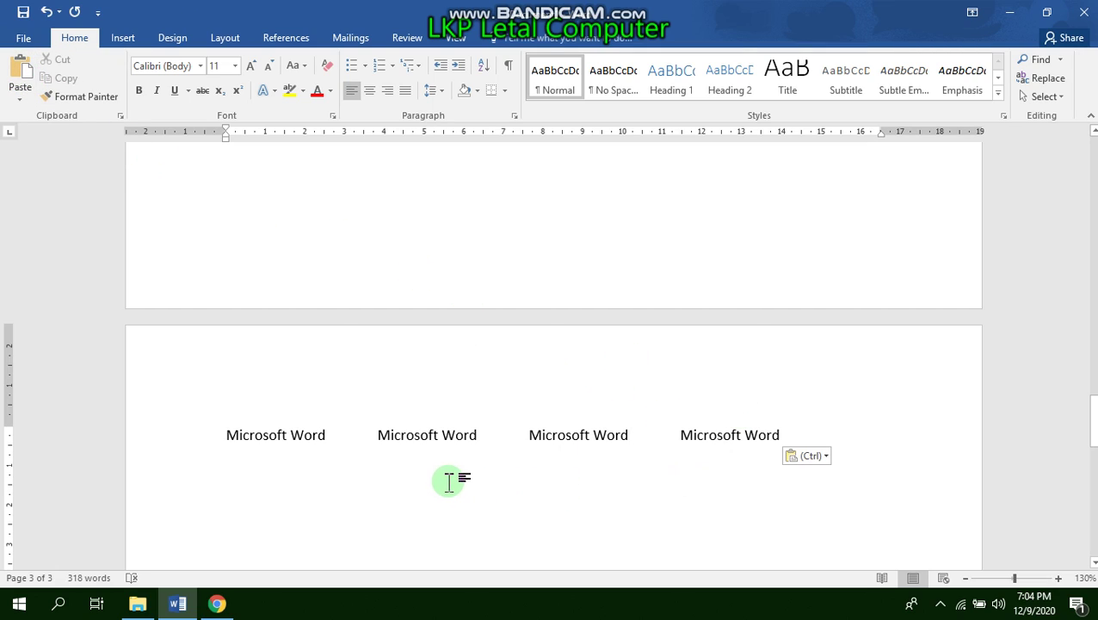
{"action": "left_click", "coordinate": [328, 463]}
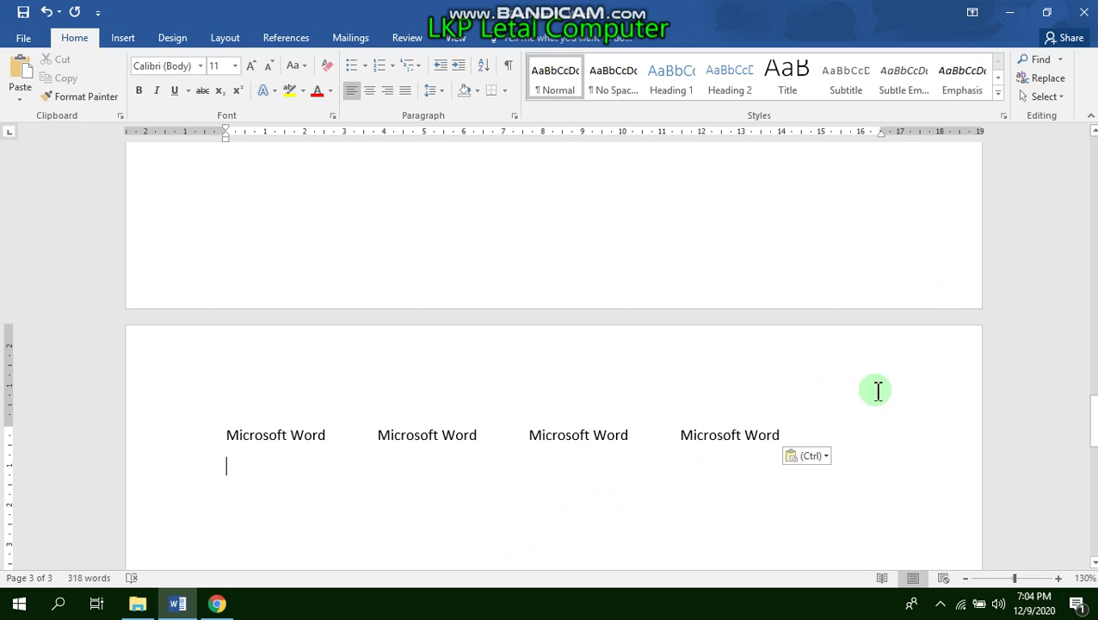
Step: Minimize both the Word and Chrome windows to reveal the bare desktop
{"action": "left_click", "coordinate": [1012, 19]}
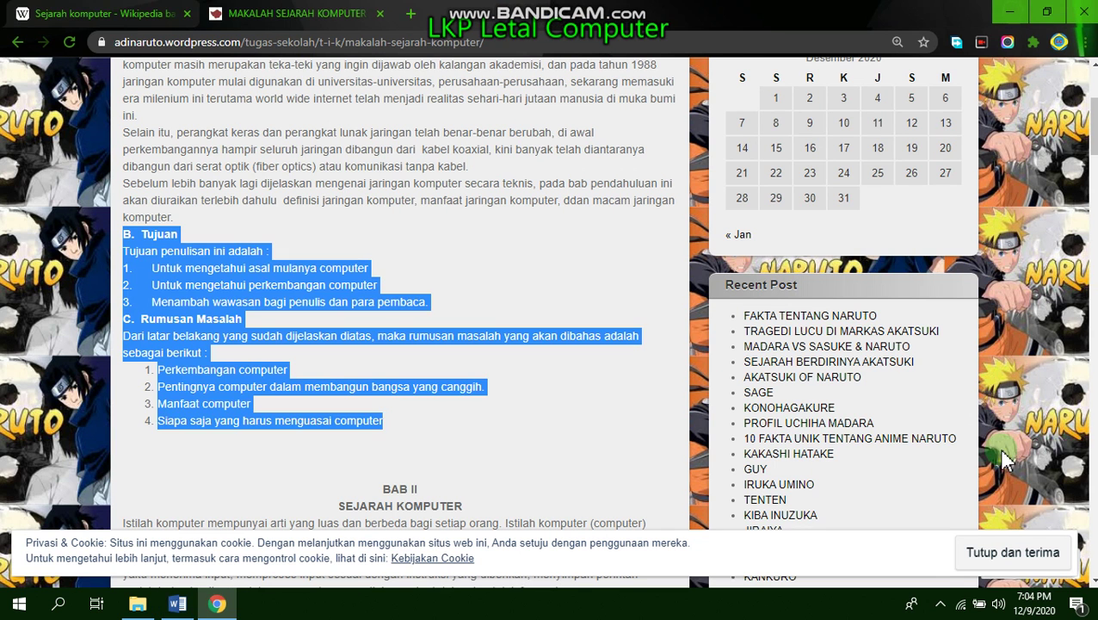
{"action": "left_click", "coordinate": [1012, 14]}
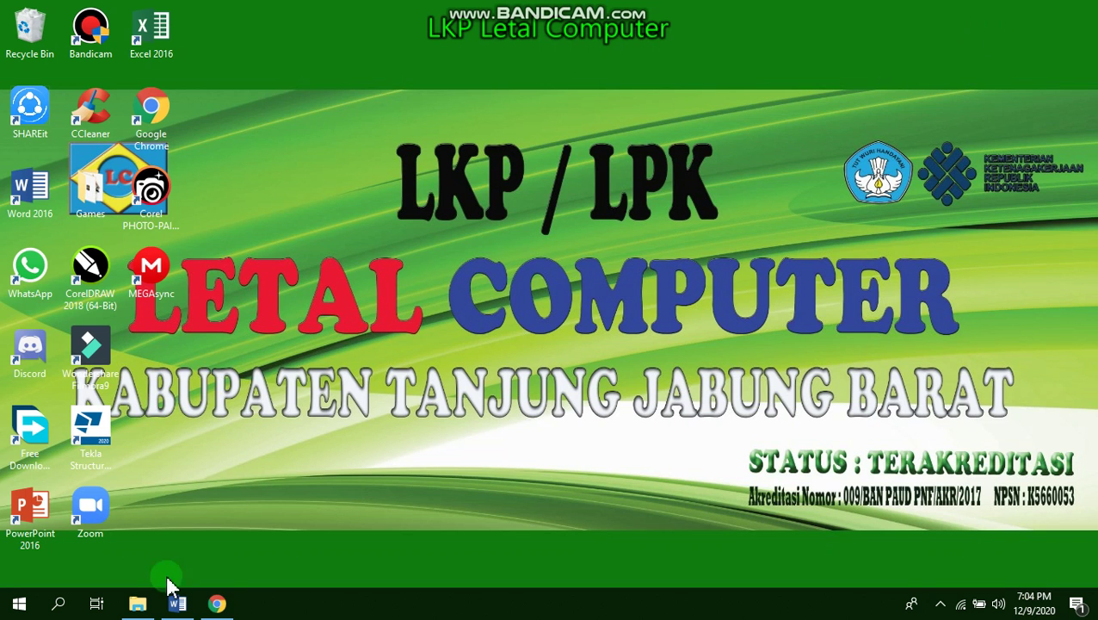
{"action": "mouse_move", "coordinate": [216, 604]}
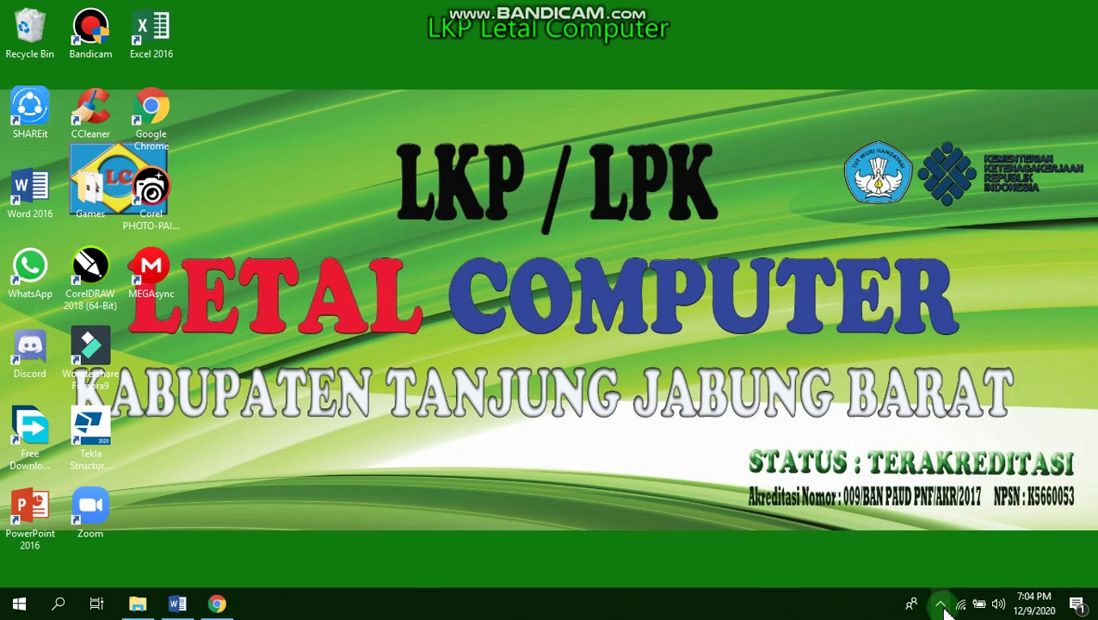